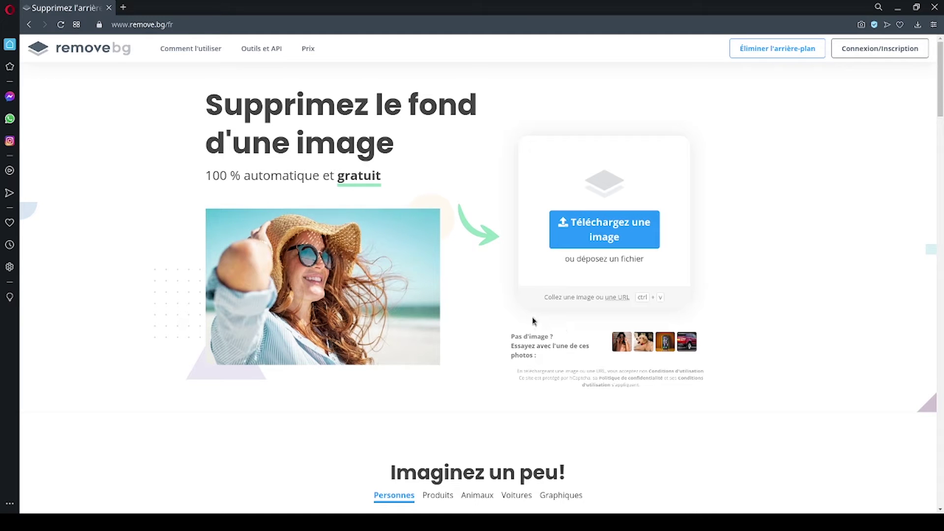
Browse the Produits, Animaux, Voitures, Personnes and Graphiques examples in the "Imaginez un peu!" section
{"action": "scroll", "coordinate": [462, 319], "scroll_direction": "down", "scroll_amount": 3}
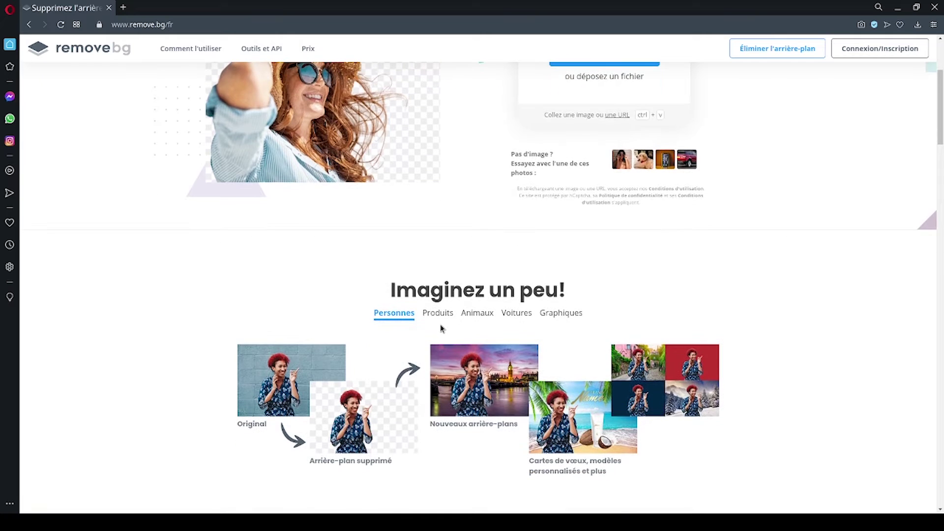
{"action": "left_click", "coordinate": [435, 317]}
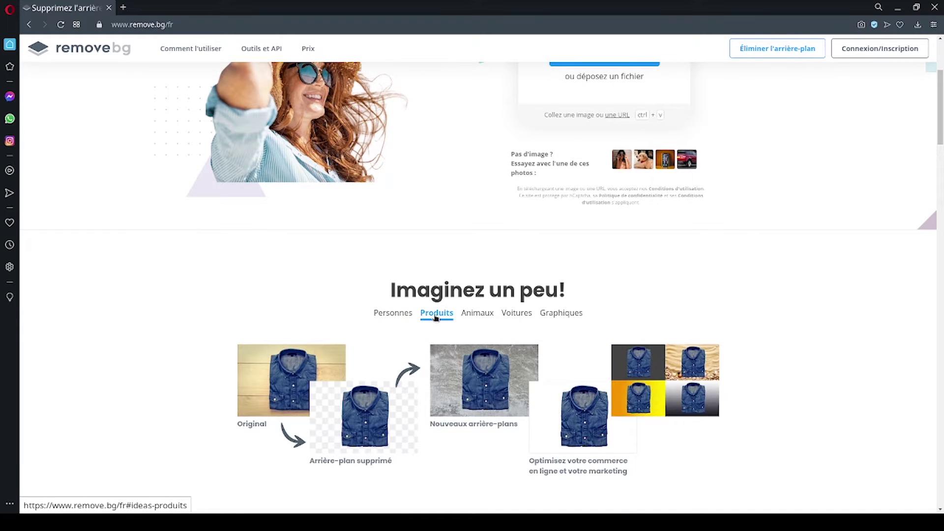
{"action": "scroll", "coordinate": [435, 317], "scroll_direction": "down", "scroll_amount": 1}
{"action": "left_click", "coordinate": [487, 266]}
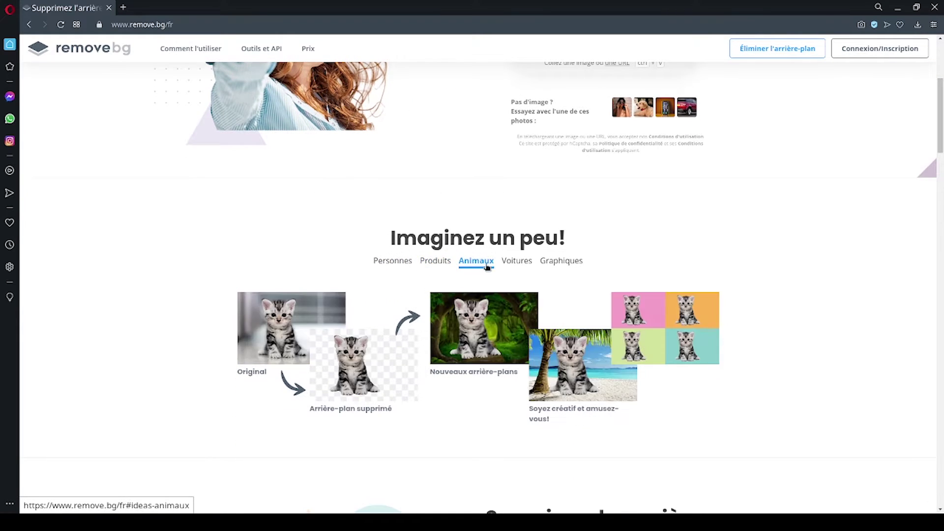
{"action": "left_click", "coordinate": [515, 265]}
{"action": "left_click", "coordinate": [406, 267]}
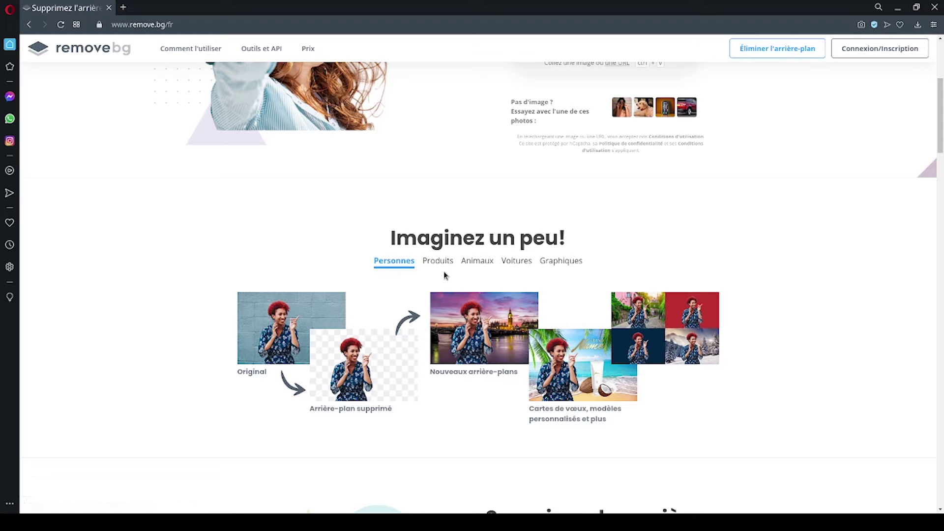
{"action": "left_click", "coordinate": [558, 264]}
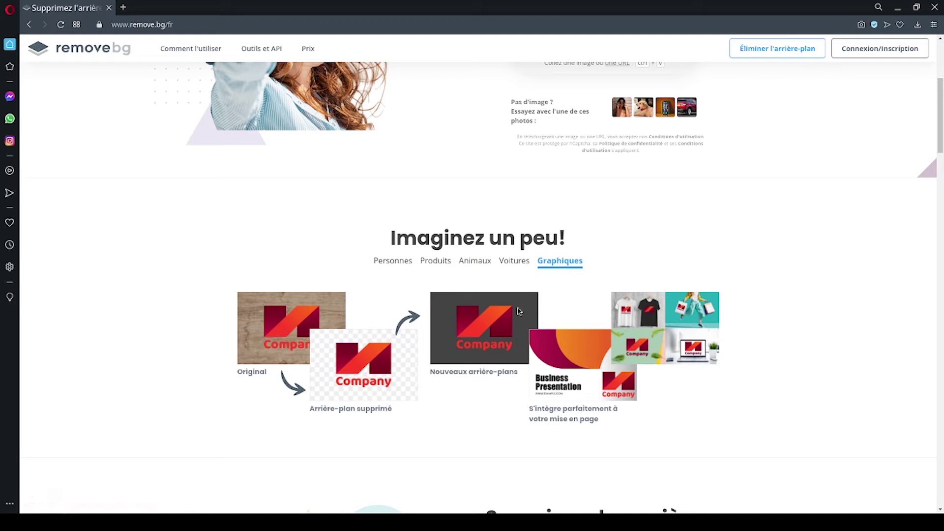
Reveal the background-free version of the Personnes example in the "Une qualité époustouflante" comparison
{"action": "scroll", "coordinate": [519, 310], "scroll_direction": "down", "scroll_amount": 8}
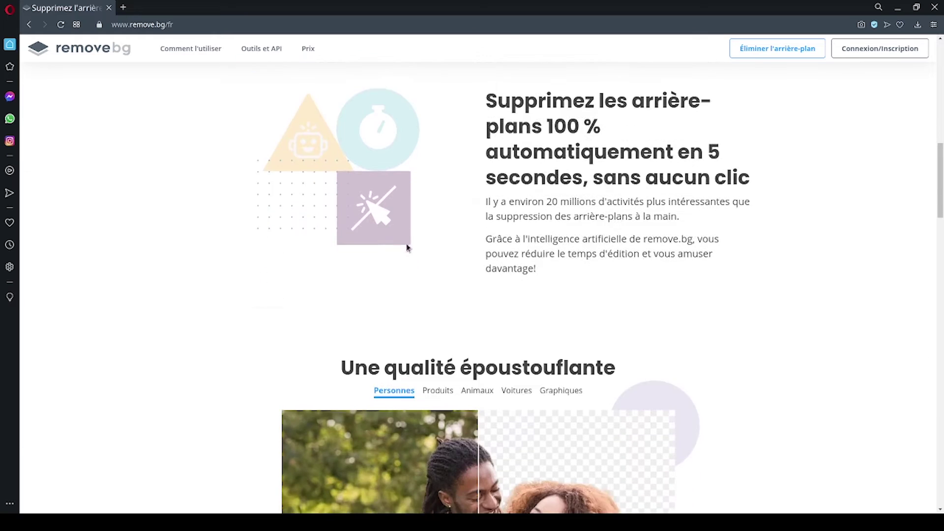
{"action": "scroll", "coordinate": [407, 248], "scroll_direction": "down", "scroll_amount": 5}
{"action": "left_click_drag", "start_coordinate": [478, 281], "coordinate": [283, 297]}
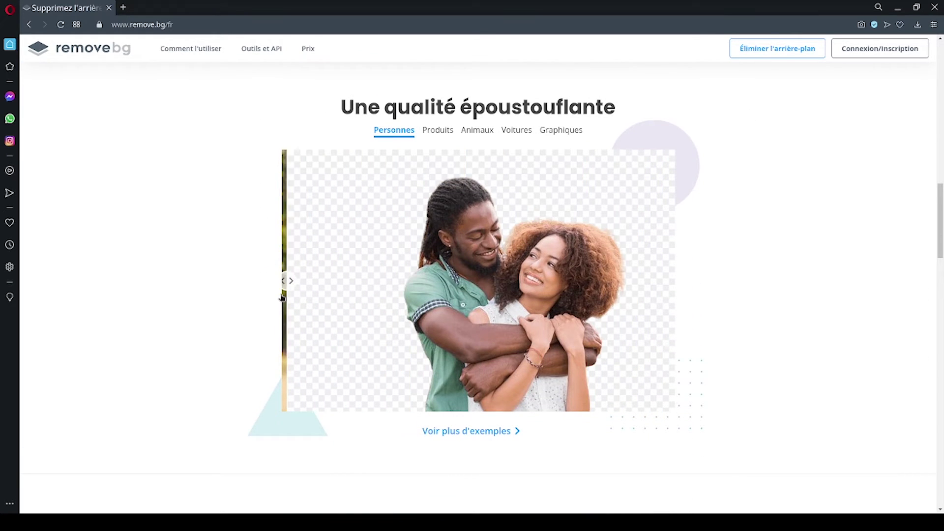
{"action": "scroll", "coordinate": [459, 308], "scroll_direction": "up", "scroll_amount": 1}
{"action": "scroll", "coordinate": [479, 267], "scroll_direction": "down", "scroll_amount": 2}
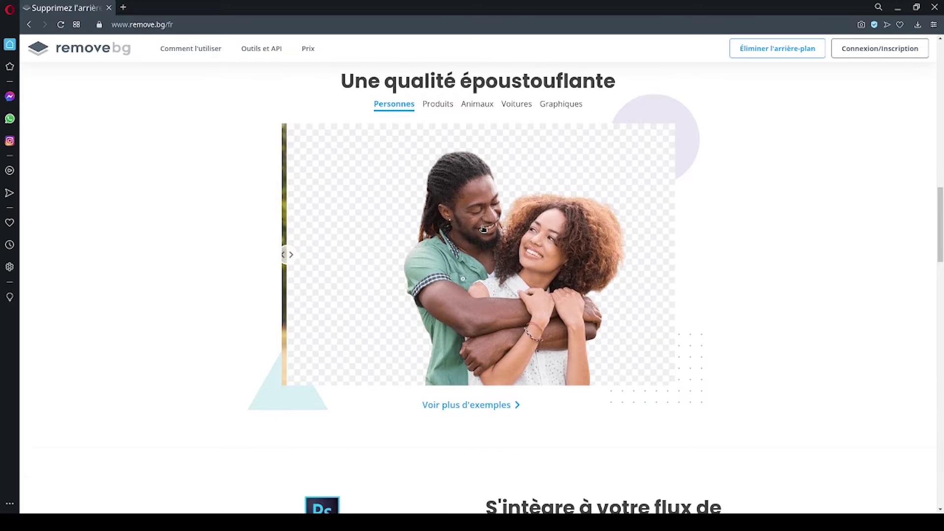
Compare the Produits example's cut-out and the Graphiques example's original image using the before/after slider
{"action": "left_click", "coordinate": [439, 104]}
{"action": "left_click", "coordinate": [474, 105]}
{"action": "left_click", "coordinate": [437, 105]}
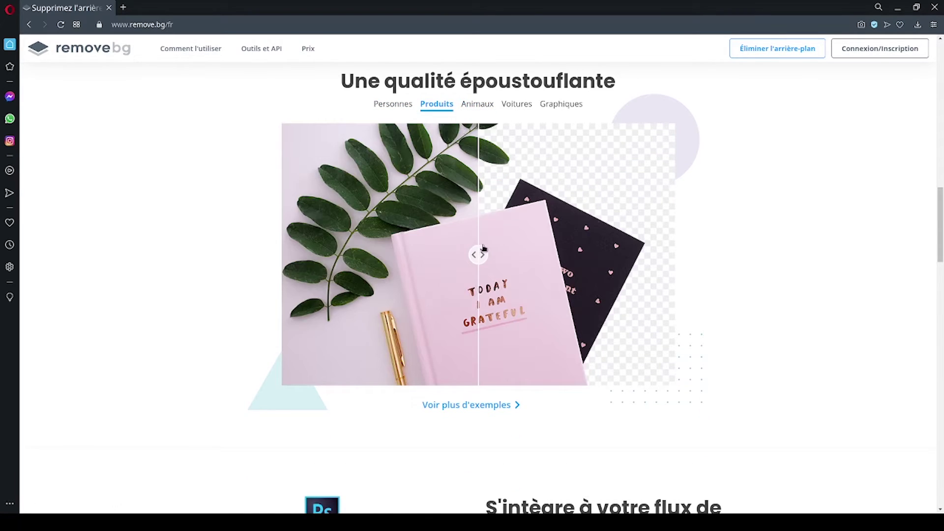
{"action": "left_click_drag", "start_coordinate": [482, 251], "coordinate": [319, 254]}
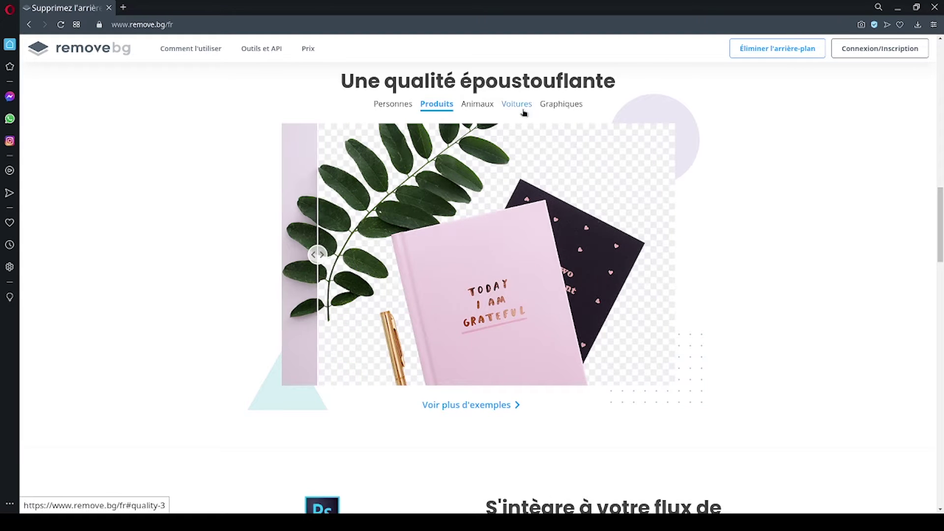
{"action": "left_click", "coordinate": [561, 104]}
{"action": "left_click_drag", "start_coordinate": [479, 254], "coordinate": [675, 255]}
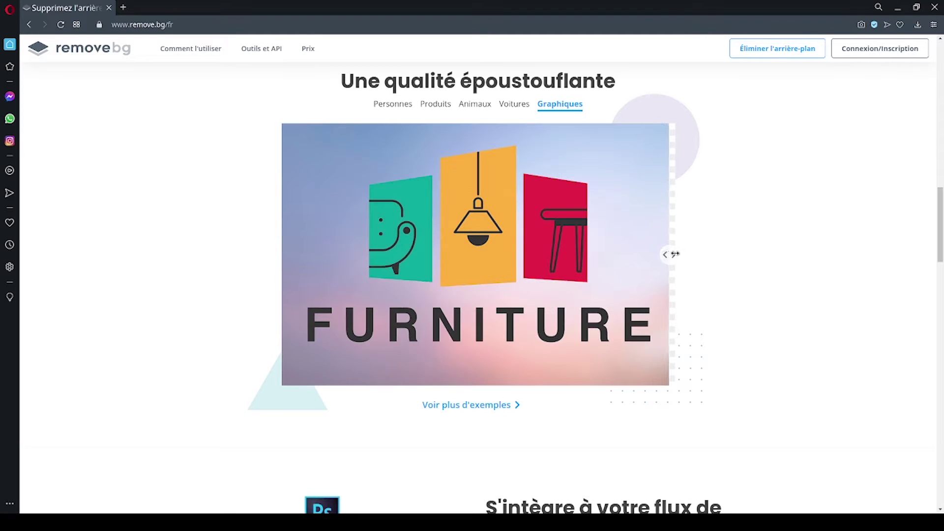
Upload the descriptionimage20H0d516c31d6e54e… bottle image from the Bureau folder for background removal
{"action": "scroll", "coordinate": [491, 268], "scroll_direction": "up", "scroll_amount": 2}
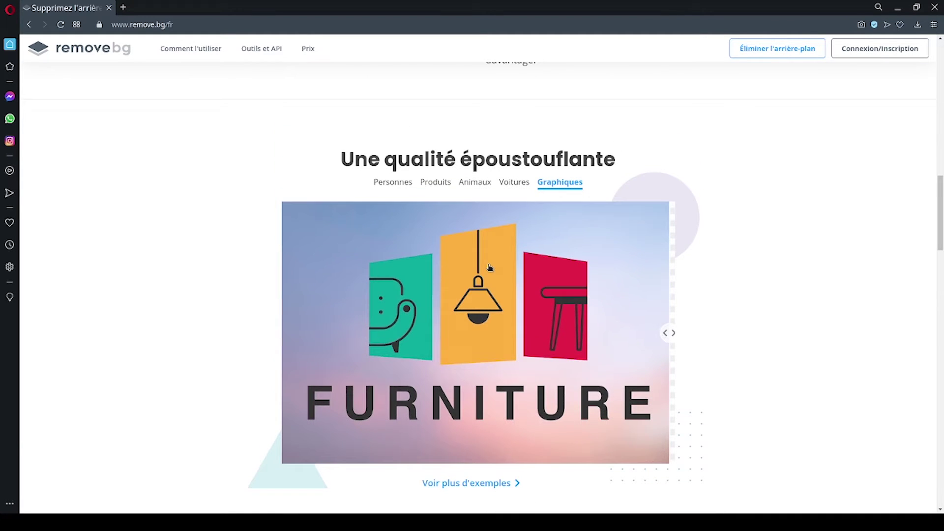
{"action": "scroll", "coordinate": [490, 268], "scroll_direction": "up", "scroll_amount": 20}
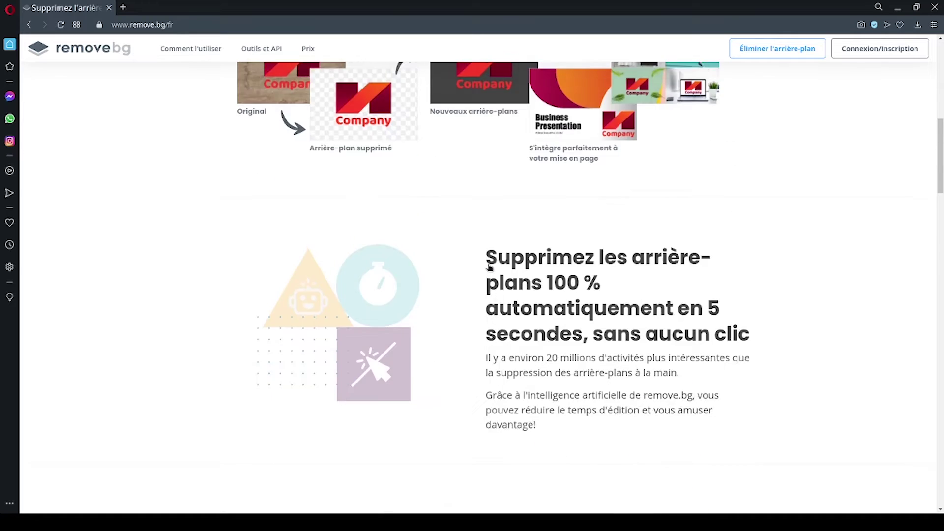
{"action": "scroll", "coordinate": [489, 268], "scroll_direction": "up", "scroll_amount": 1}
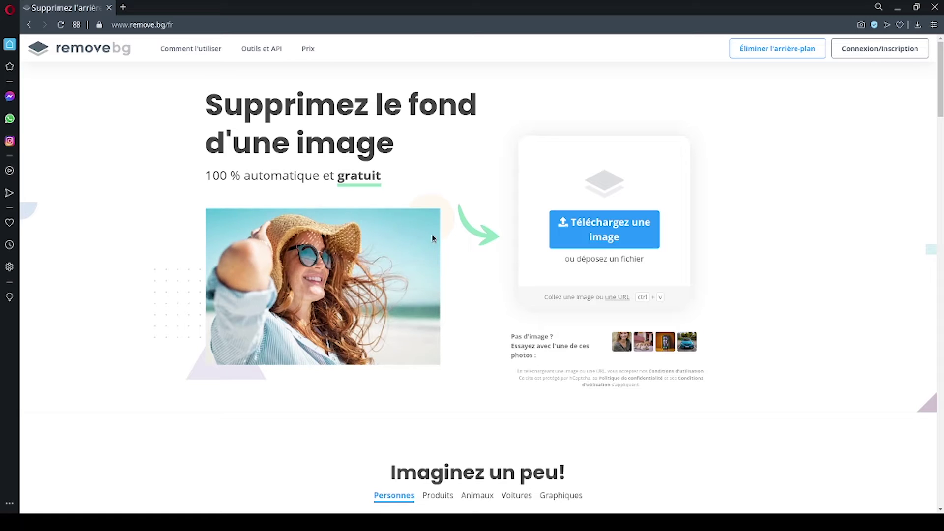
{"action": "left_click", "coordinate": [602, 232]}
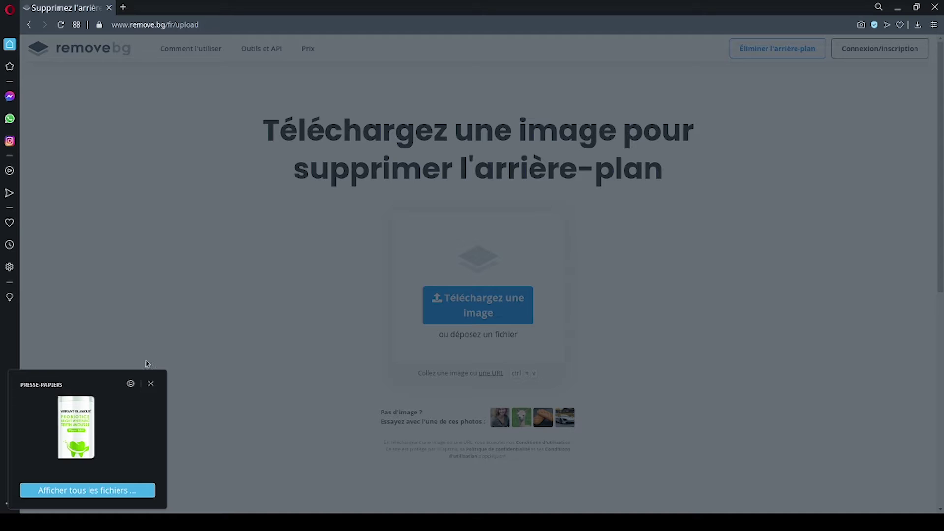
{"action": "left_click", "coordinate": [130, 487]}
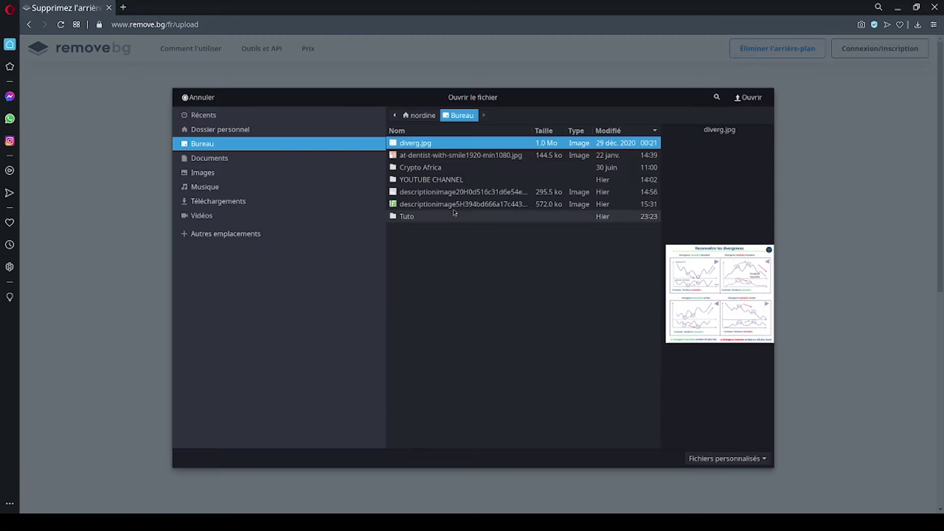
{"action": "left_click", "coordinate": [446, 193]}
{"action": "left_click", "coordinate": [748, 98]}
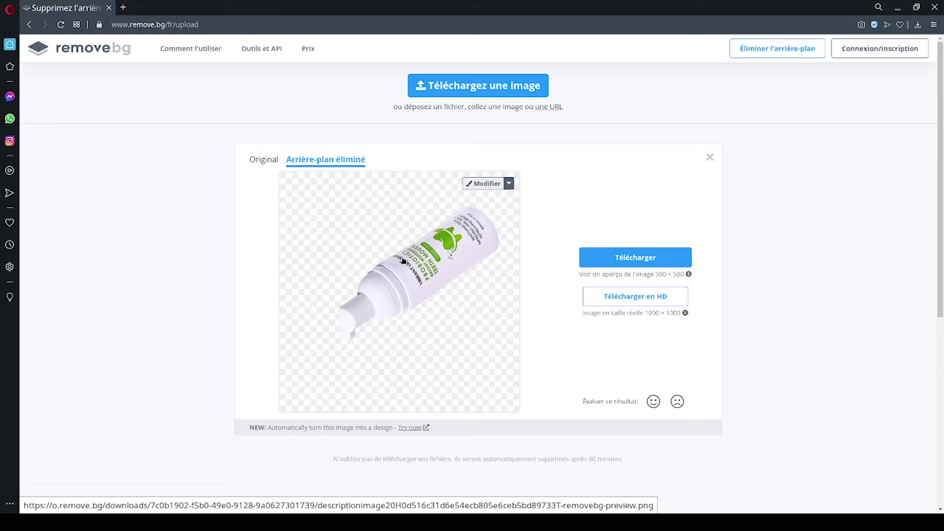
Open the bottle result for editing and try the sunset gradient, grass, blurred lights and grey marble photo backgrounds
{"action": "left_click", "coordinate": [487, 186]}
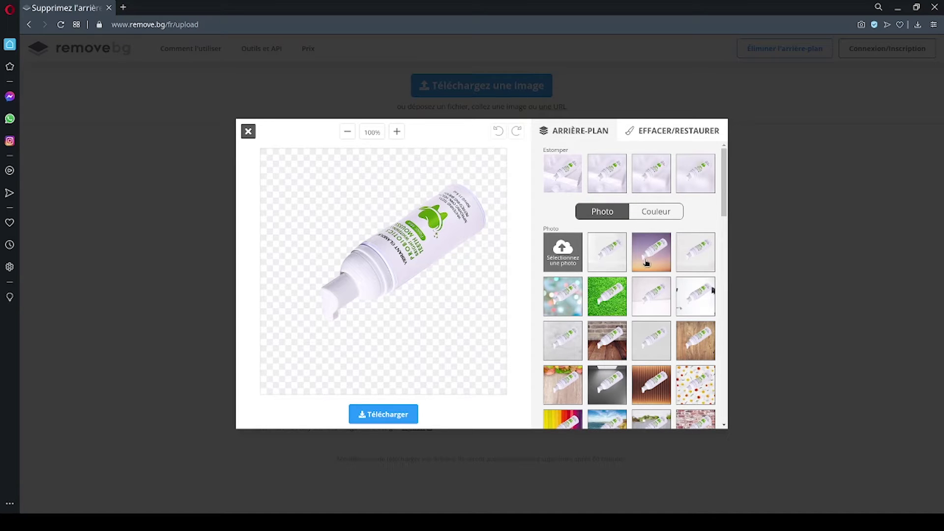
{"action": "left_click", "coordinate": [649, 263]}
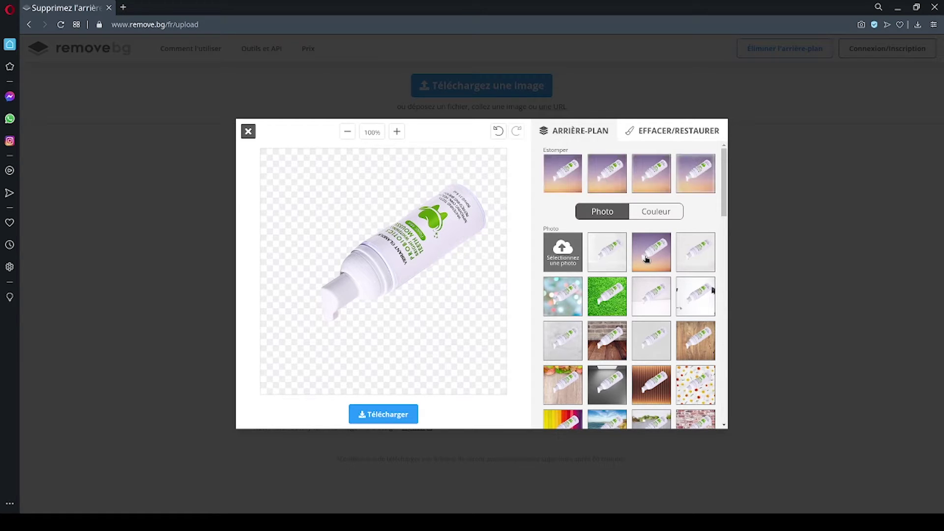
{"action": "left_click", "coordinate": [595, 298]}
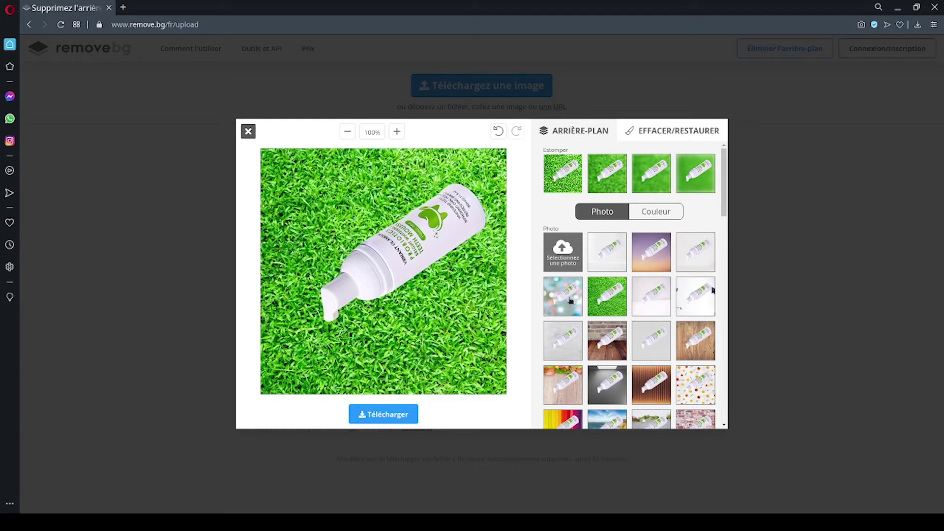
{"action": "left_click", "coordinate": [570, 301]}
{"action": "left_click", "coordinate": [564, 338]}
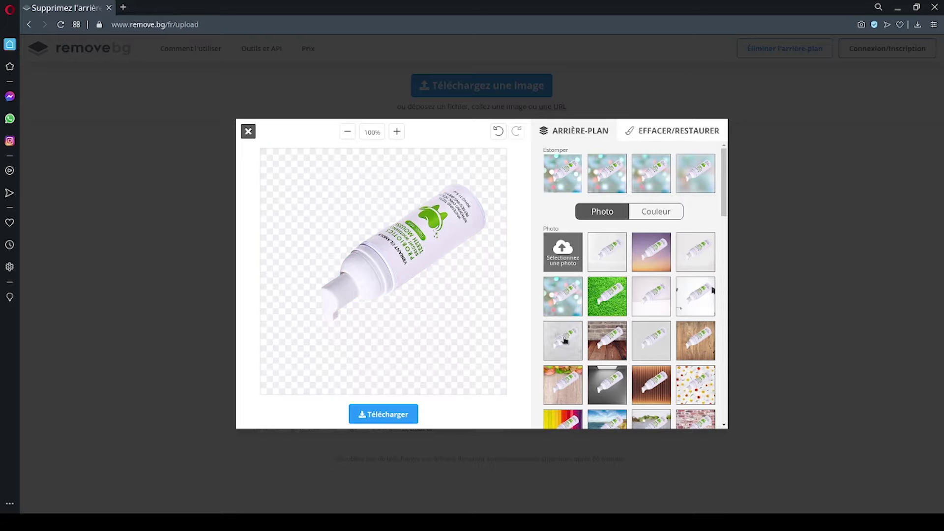
Try solid violet, turquoise, blue and green backgrounds behind the bottle, ending with the transparent background
{"action": "left_click", "coordinate": [654, 215]}
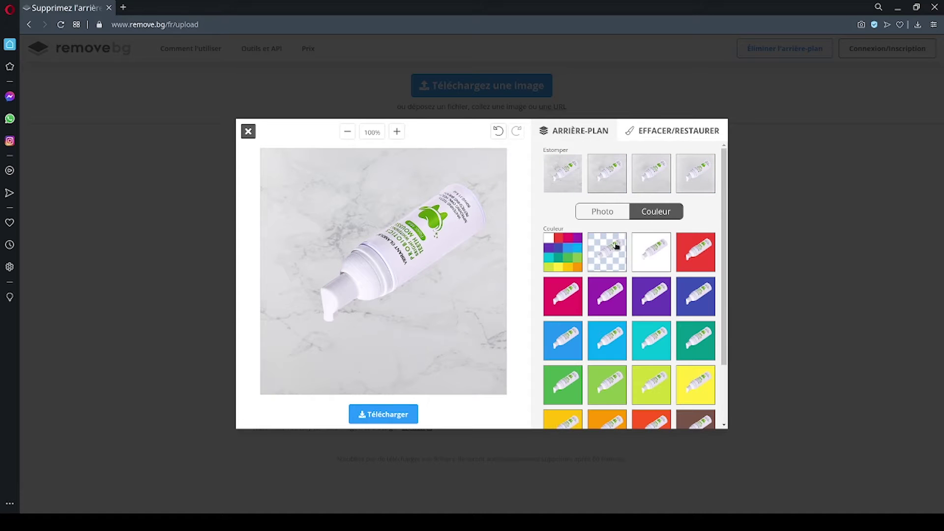
{"action": "left_click", "coordinate": [649, 302]}
{"action": "left_click", "coordinate": [649, 343]}
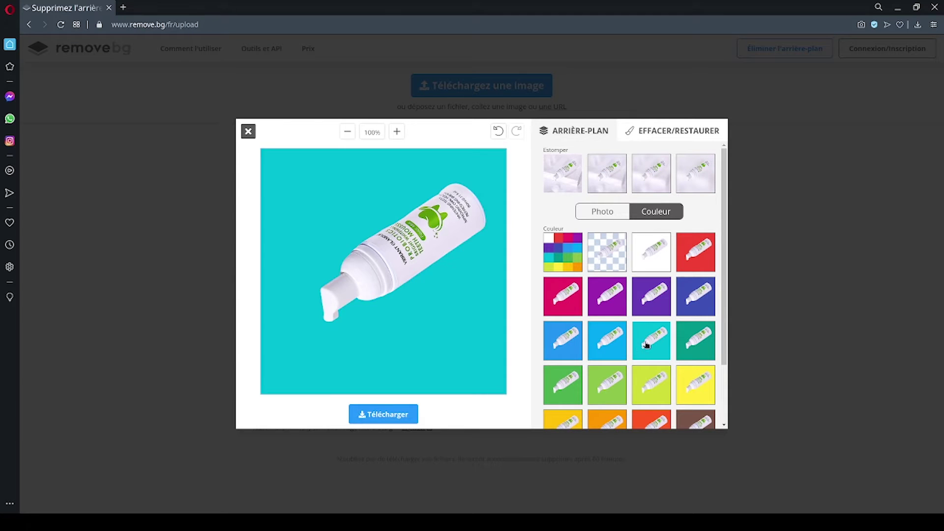
{"action": "left_click", "coordinate": [609, 351]}
{"action": "left_click", "coordinate": [615, 401]}
{"action": "left_click", "coordinate": [574, 387]}
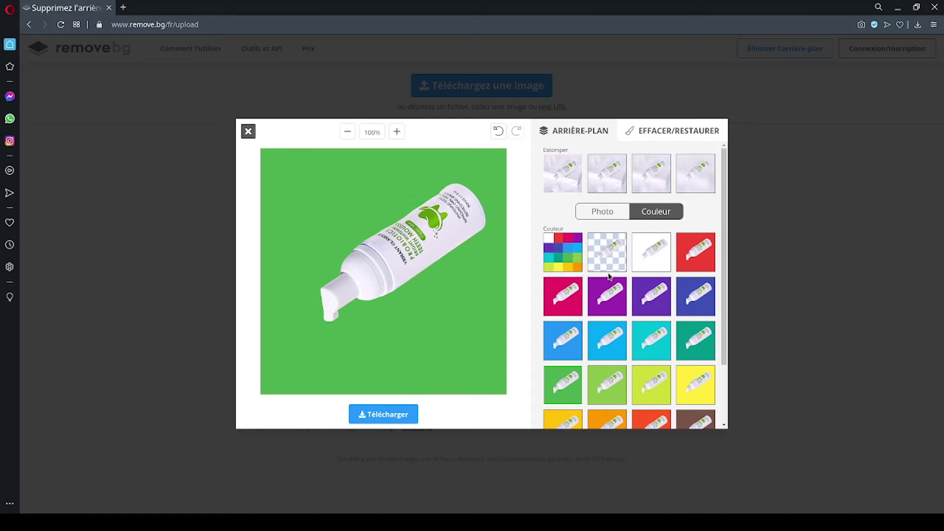
{"action": "left_click", "coordinate": [610, 261]}
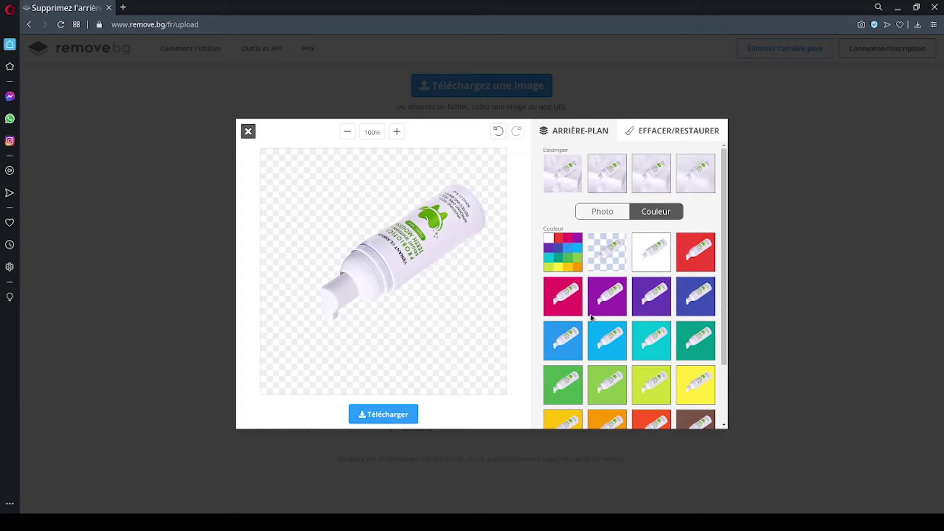
Try the second, third and fourth levels of original background blur, then restore the transparent background
{"action": "left_click", "coordinate": [605, 186]}
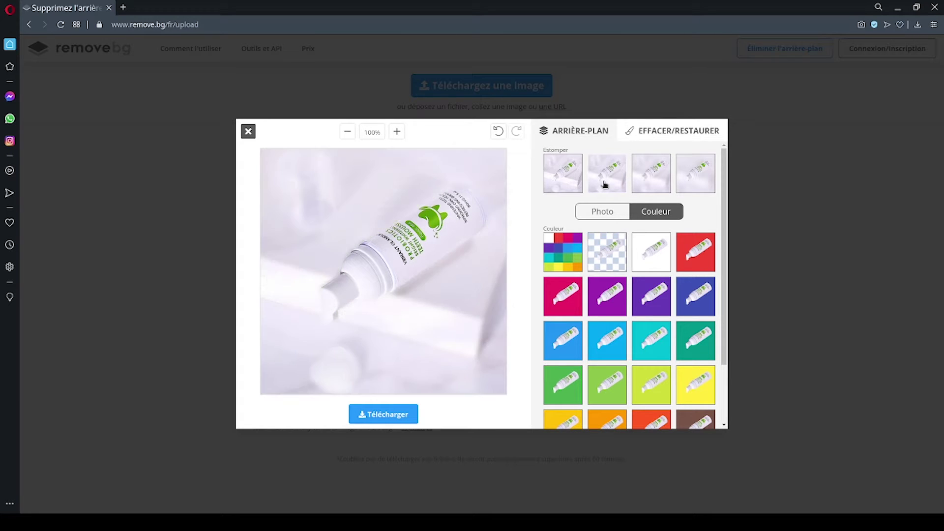
{"action": "left_click", "coordinate": [651, 177]}
{"action": "left_click", "coordinate": [693, 179]}
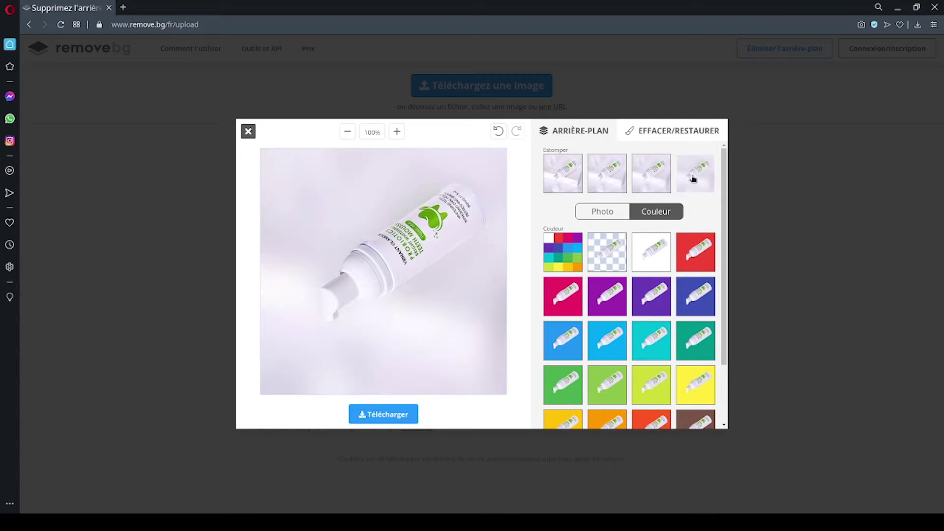
{"action": "left_click", "coordinate": [598, 256]}
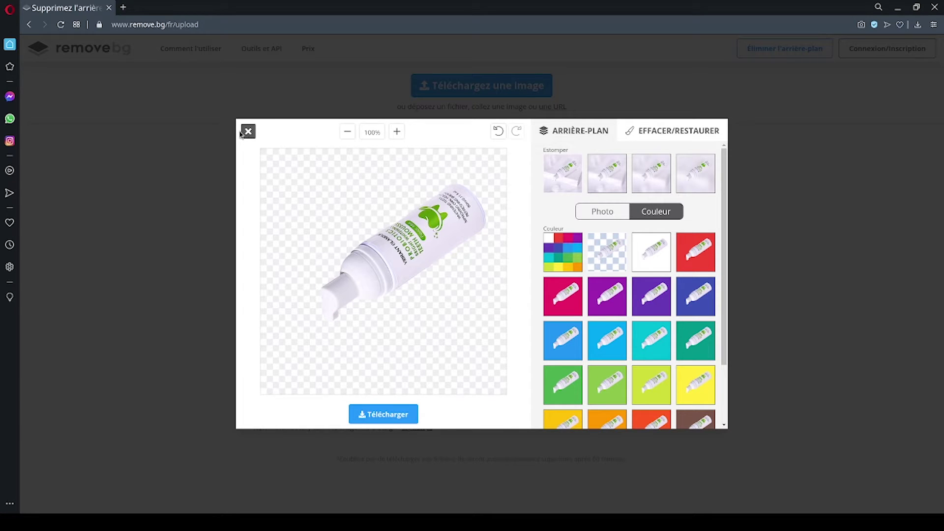
Try erasing the bottle's nozzle with the Effacer brush, undo the erasure, and close the editor
{"action": "left_click", "coordinate": [664, 134]}
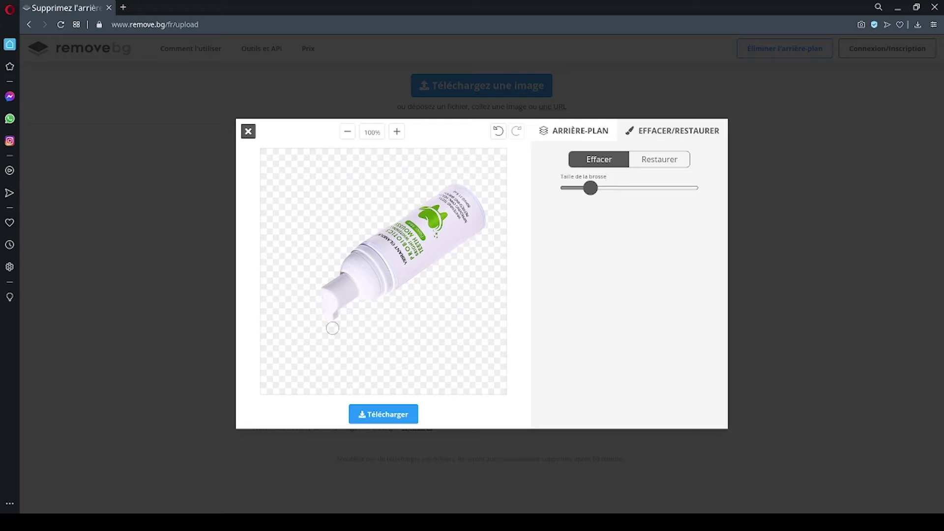
{"action": "mouse_move", "coordinate": [326, 318]}
{"action": "left_mouse_down"}
{"action": "mouse_move", "coordinate": [320, 291]}
{"action": "mouse_move", "coordinate": [338, 299]}
{"action": "mouse_move", "coordinate": [320, 283]}
{"action": "mouse_move", "coordinate": [346, 303]}
{"action": "mouse_move", "coordinate": [326, 279]}
{"action": "mouse_move", "coordinate": [353, 305]}
{"action": "mouse_move", "coordinate": [341, 291]}
{"action": "left_mouse_up"}
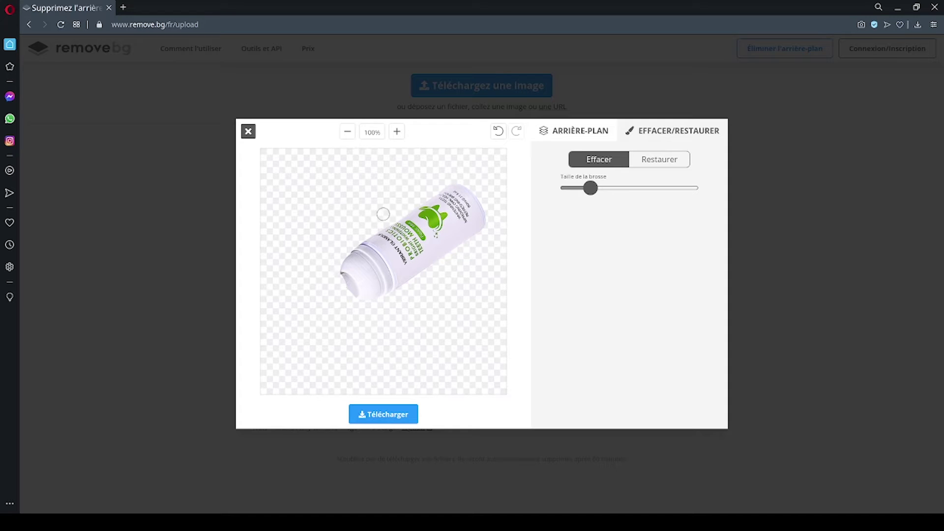
{"action": "left_click", "coordinate": [496, 130]}
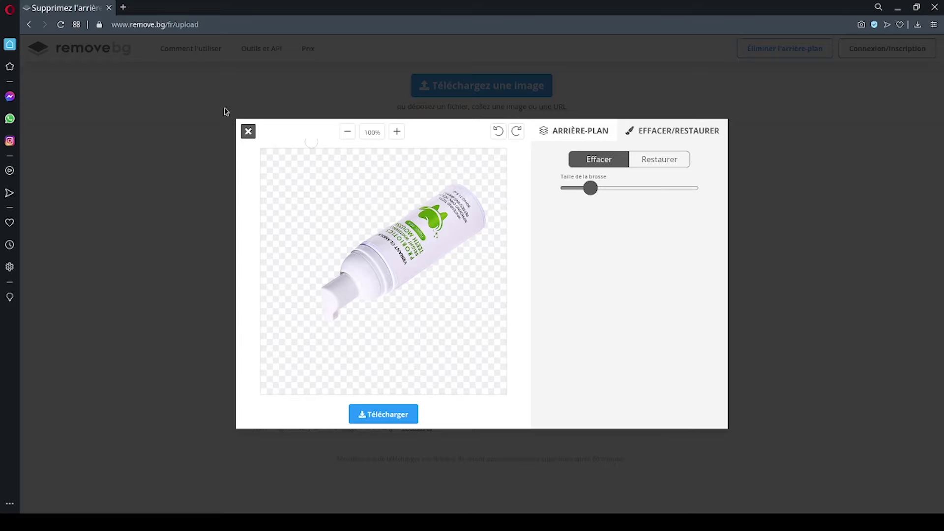
{"action": "left_click", "coordinate": [247, 132]}
Discard the bottle result and upload descriptionimage5H394bd666a17c443d8d46f41790240e5cQ.jpg from the Bureau folder
{"action": "left_click", "coordinate": [710, 155]}
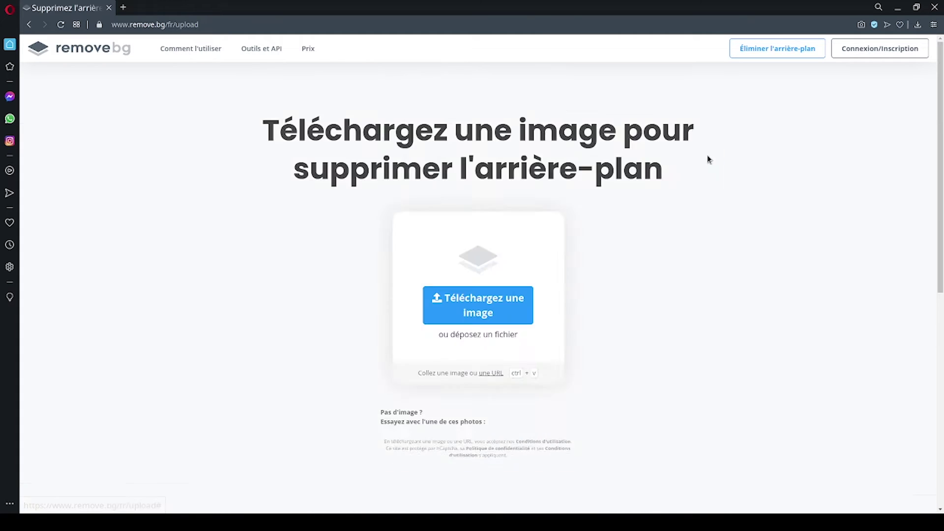
{"action": "left_click", "coordinate": [494, 300]}
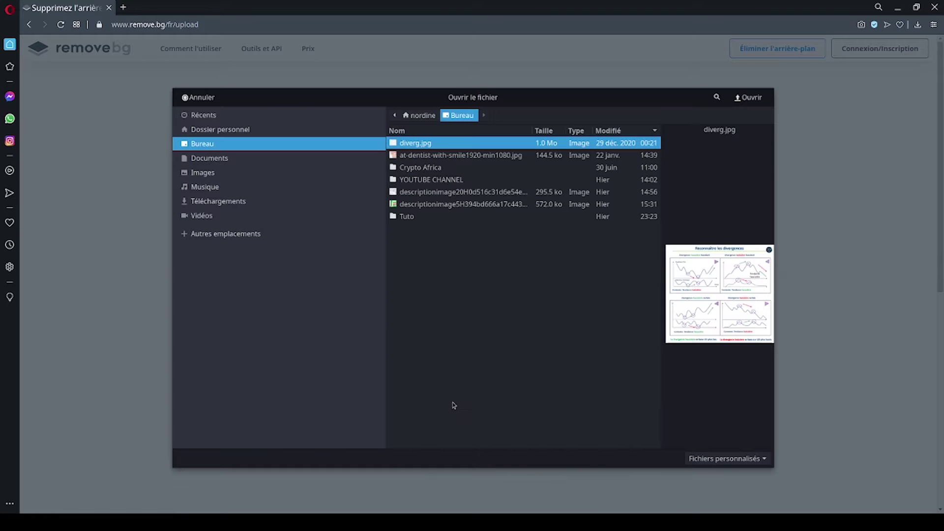
{"action": "left_click", "coordinate": [418, 204]}
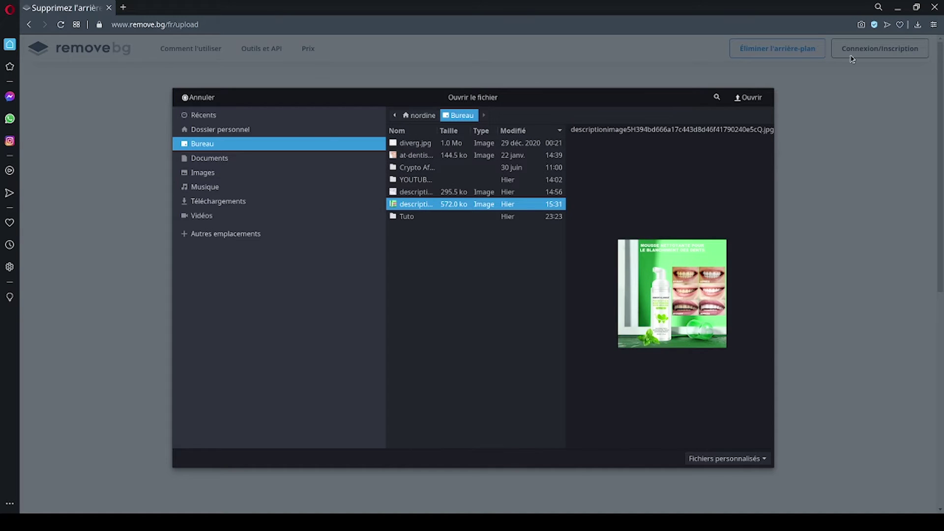
{"action": "left_click", "coordinate": [748, 97]}
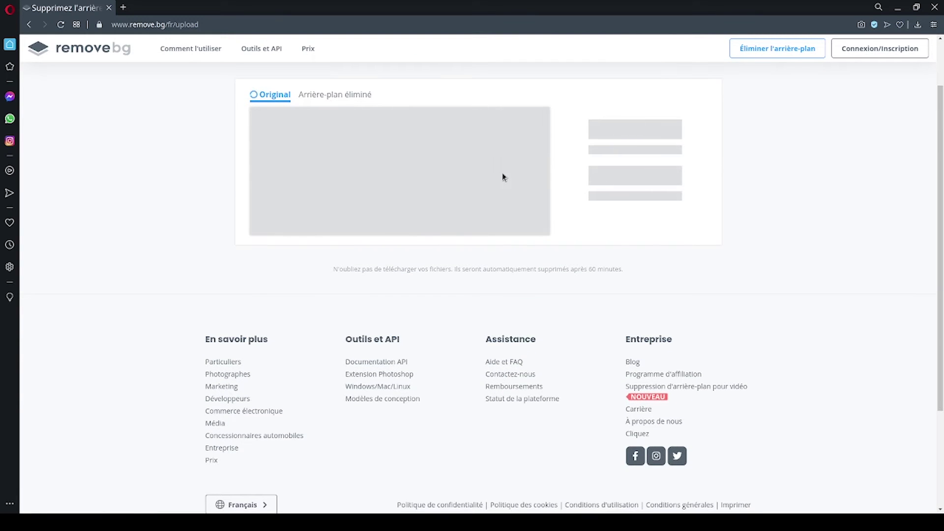
Open the new background-free result for editing and enlarge the Effacer brush to roughly half its maximum size
{"action": "scroll", "coordinate": [462, 234], "scroll_direction": "up", "scroll_amount": 2}
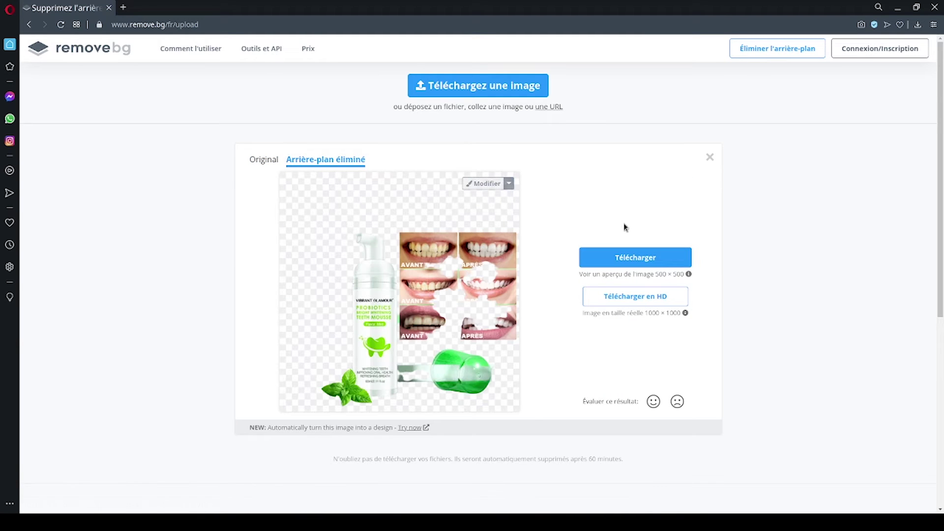
{"action": "left_click", "coordinate": [485, 183]}
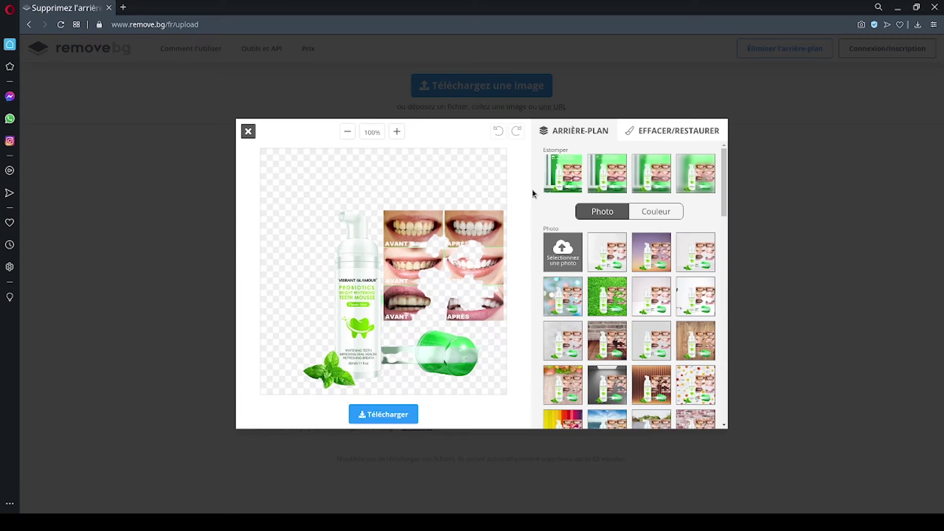
{"action": "left_click", "coordinate": [670, 132]}
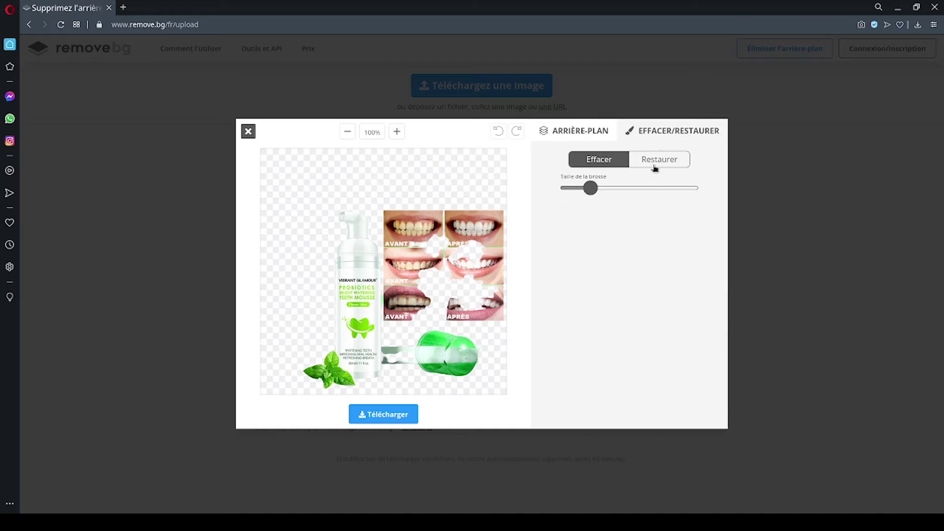
{"action": "left_click_drag", "start_coordinate": [591, 189], "coordinate": [595, 191]}
{"action": "left_click_drag", "start_coordinate": [607, 194], "coordinate": [630, 191]}
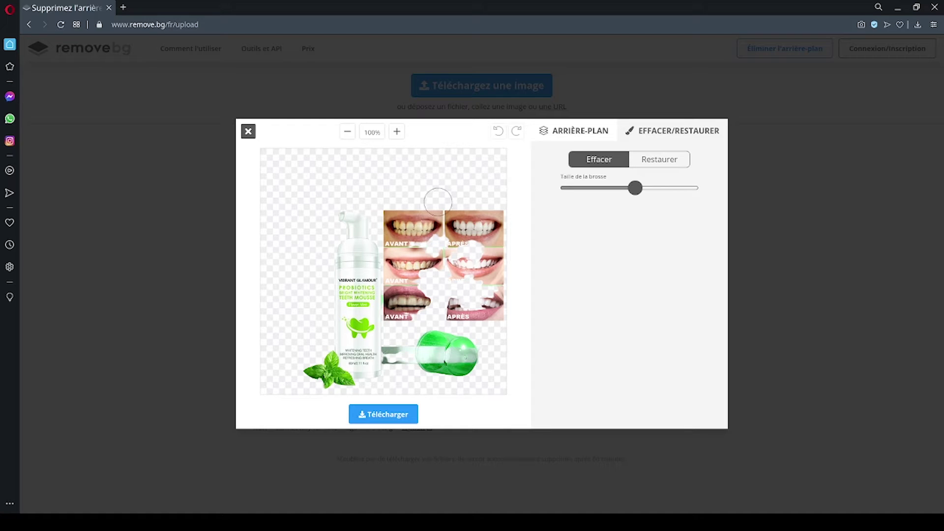
Erase most of the before/after teeth photos and the whole green cap beside the bottle
{"action": "left_click", "coordinate": [397, 131]}
{"action": "left_click", "coordinate": [396, 131]}
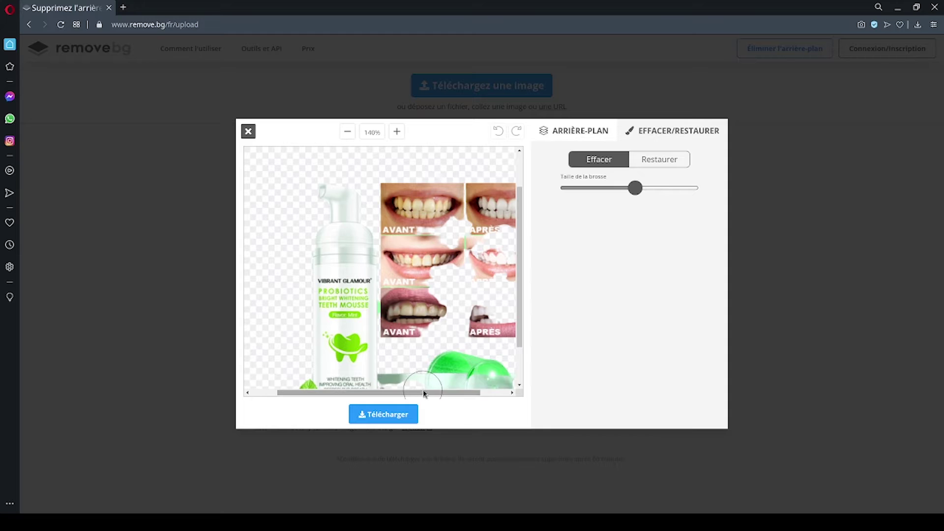
{"action": "scroll", "coordinate": [423, 344], "scroll_direction": "down", "scroll_amount": 3}
{"action": "scroll", "coordinate": [423, 344], "scroll_direction": "right", "scroll_amount": 2}
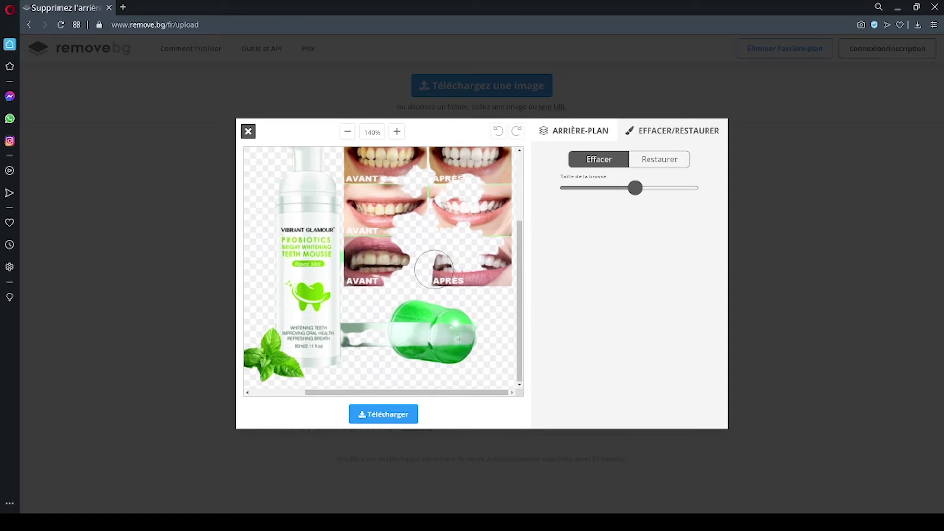
{"action": "scroll", "coordinate": [428, 268], "scroll_direction": "up", "scroll_amount": 2}
{"action": "mouse_move", "coordinate": [507, 181]}
{"action": "left_mouse_down"}
{"action": "mouse_move", "coordinate": [507, 322]}
{"action": "mouse_move", "coordinate": [500, 358]}
{"action": "mouse_move", "coordinate": [461, 176]}
{"action": "mouse_move", "coordinate": [460, 356]}
{"action": "mouse_move", "coordinate": [435, 188]}
{"action": "mouse_move", "coordinate": [425, 179]}
{"action": "mouse_move", "coordinate": [412, 213]}
{"action": "mouse_move", "coordinate": [429, 338]}
{"action": "mouse_move", "coordinate": [417, 338]}
{"action": "mouse_move", "coordinate": [401, 306]}
{"action": "mouse_move", "coordinate": [387, 197]}
{"action": "mouse_move", "coordinate": [376, 178]}
{"action": "mouse_move", "coordinate": [360, 181]}
{"action": "mouse_move", "coordinate": [388, 320]}
{"action": "left_mouse_up"}
{"action": "scroll", "coordinate": [415, 291], "scroll_direction": "down", "scroll_amount": 2}
{"action": "mouse_move", "coordinate": [415, 290]}
{"action": "left_mouse_down"}
{"action": "mouse_move", "coordinate": [473, 329]}
{"action": "mouse_move", "coordinate": [463, 354]}
{"action": "mouse_move", "coordinate": [444, 357]}
{"action": "mouse_move", "coordinate": [428, 313]}
{"action": "mouse_move", "coordinate": [411, 316]}
{"action": "mouse_move", "coordinate": [416, 352]}
{"action": "mouse_move", "coordinate": [399, 365]}
{"action": "mouse_move", "coordinate": [366, 323]}
{"action": "mouse_move", "coordinate": [363, 348]}
{"action": "mouse_move", "coordinate": [364, 300]}
{"action": "left_mouse_up"}
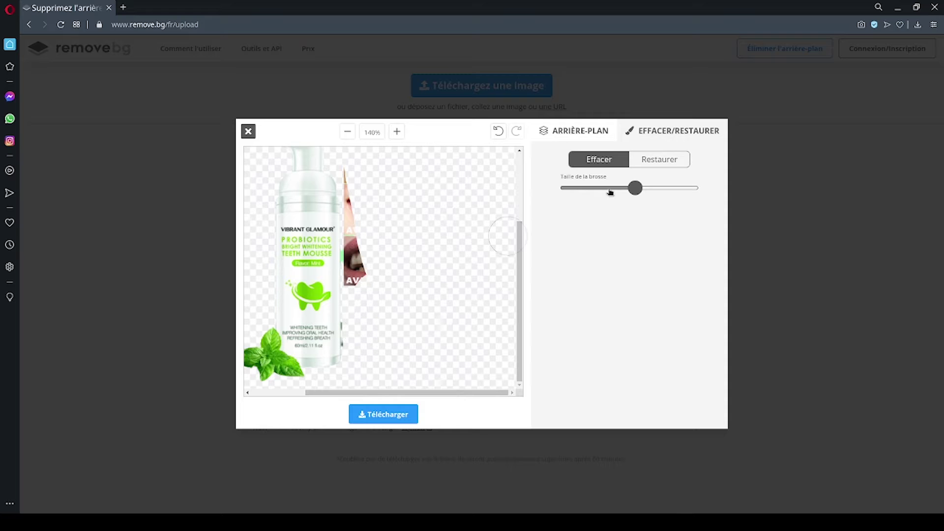
Erase the leftover slivers of teeth photos along the bottle's right edge at 220% zoom
{"action": "left_click", "coordinate": [398, 132]}
{"action": "left_click", "coordinate": [398, 132]}
{"action": "scroll", "coordinate": [338, 257], "scroll_direction": "up", "scroll_amount": 2}
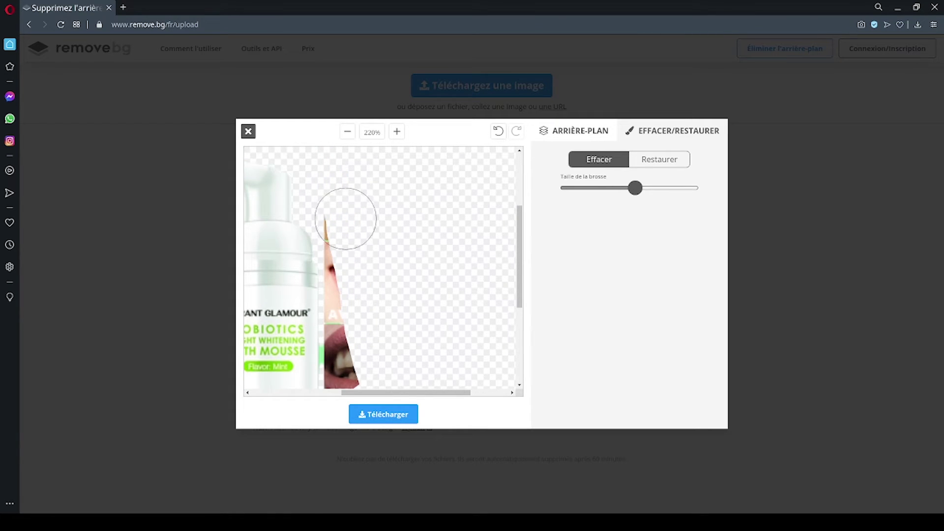
{"action": "left_click_drag", "start_coordinate": [346, 219], "coordinate": [355, 348]}
{"action": "scroll", "coordinate": [360, 327], "scroll_direction": "down", "scroll_amount": 1}
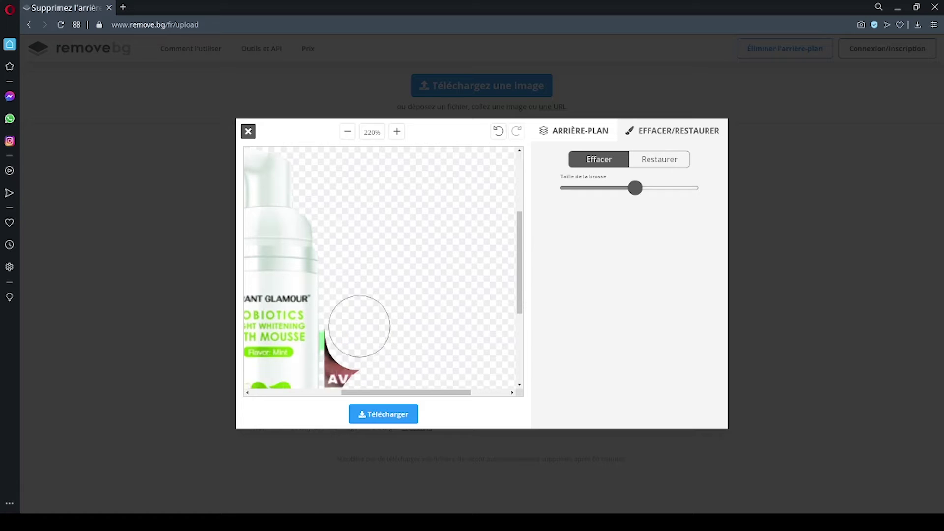
{"action": "scroll", "coordinate": [359, 327], "scroll_direction": "down", "scroll_amount": 3}
{"action": "mouse_move", "coordinate": [344, 217]}
{"action": "left_mouse_down"}
{"action": "mouse_move", "coordinate": [360, 219]}
{"action": "mouse_move", "coordinate": [348, 272]}
{"action": "left_mouse_up"}
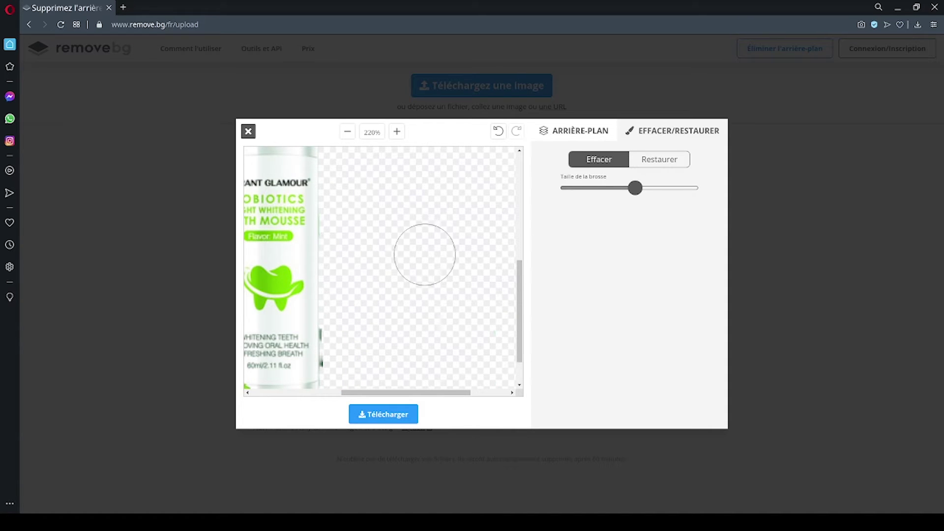
Reduce the Effacer brush size and erase the dark specks on the bottle's lower right edge at 400% zoom
{"action": "scroll", "coordinate": [425, 255], "scroll_direction": "down", "scroll_amount": 1}
{"action": "left_click_drag", "start_coordinate": [635, 188], "coordinate": [580, 188]}
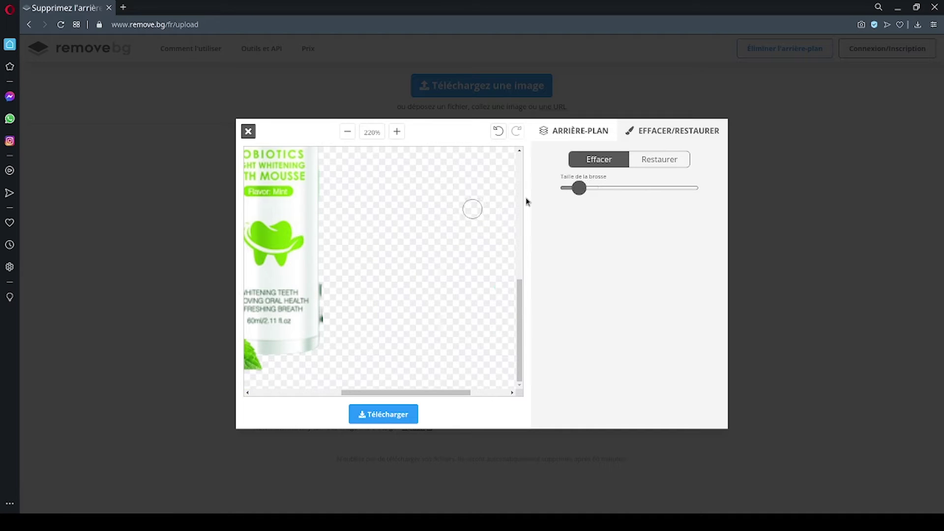
{"action": "scroll", "coordinate": [341, 323], "scroll_direction": "up", "scroll_amount": 3}
{"action": "left_click", "coordinate": [396, 136]}
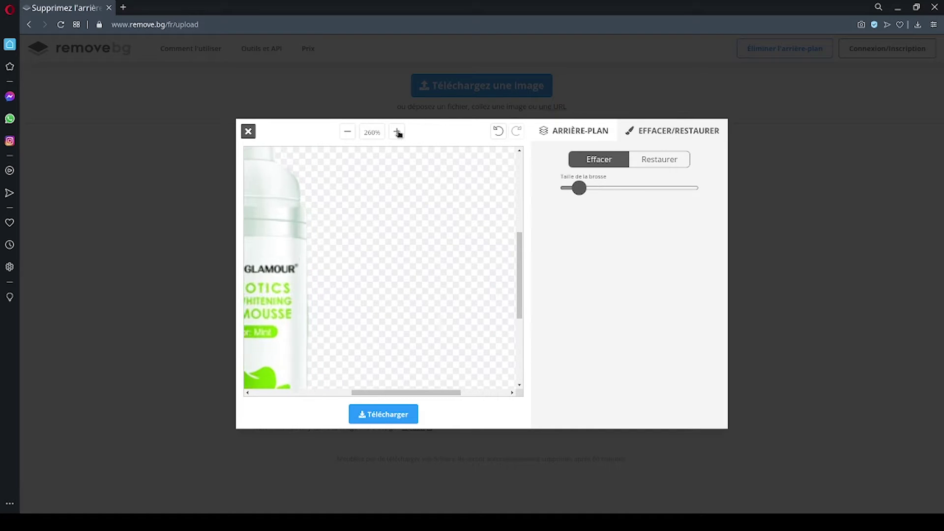
{"action": "left_click", "coordinate": [397, 136]}
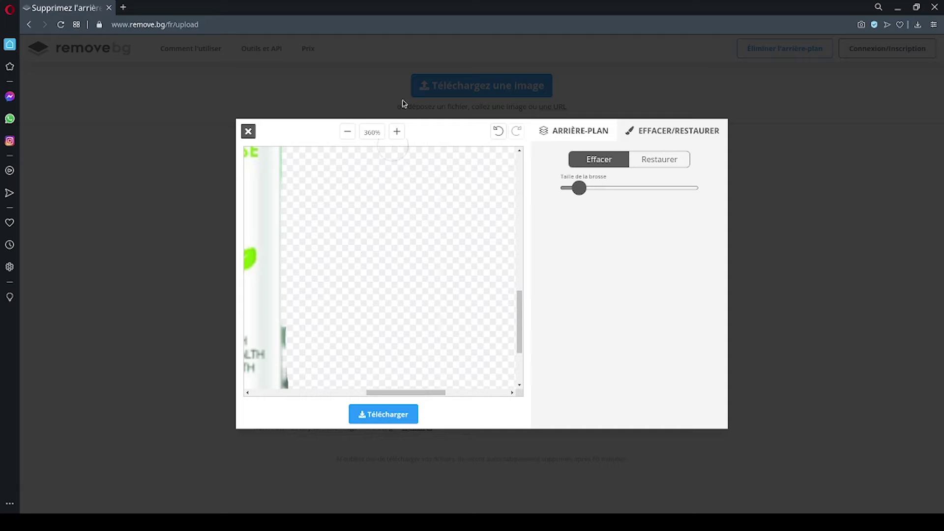
{"action": "left_click", "coordinate": [397, 133]}
{"action": "scroll", "coordinate": [413, 346], "scroll_direction": "down", "scroll_amount": 3}
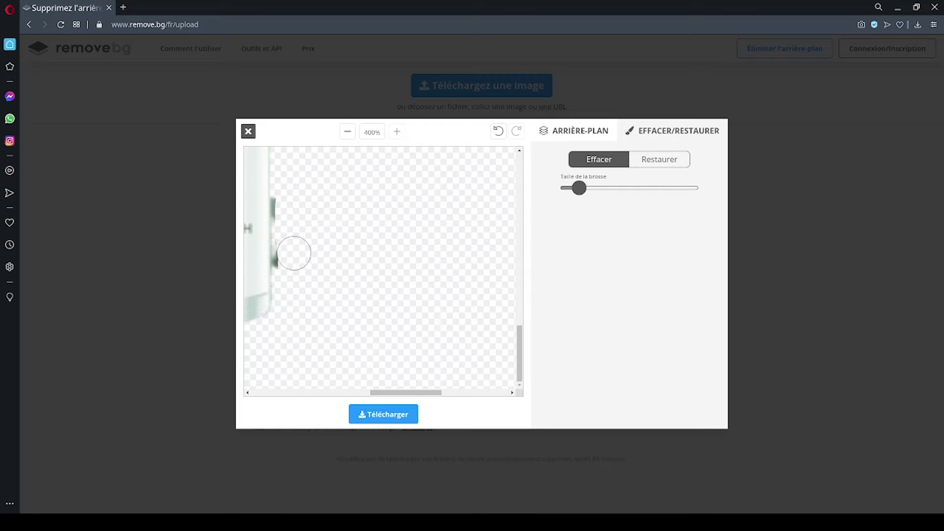
{"action": "mouse_move", "coordinate": [277, 187]}
{"action": "left_mouse_down"}
{"action": "mouse_move", "coordinate": [291, 215]}
{"action": "mouse_move", "coordinate": [290, 197]}
{"action": "mouse_move", "coordinate": [291, 268]}
{"action": "left_mouse_up"}
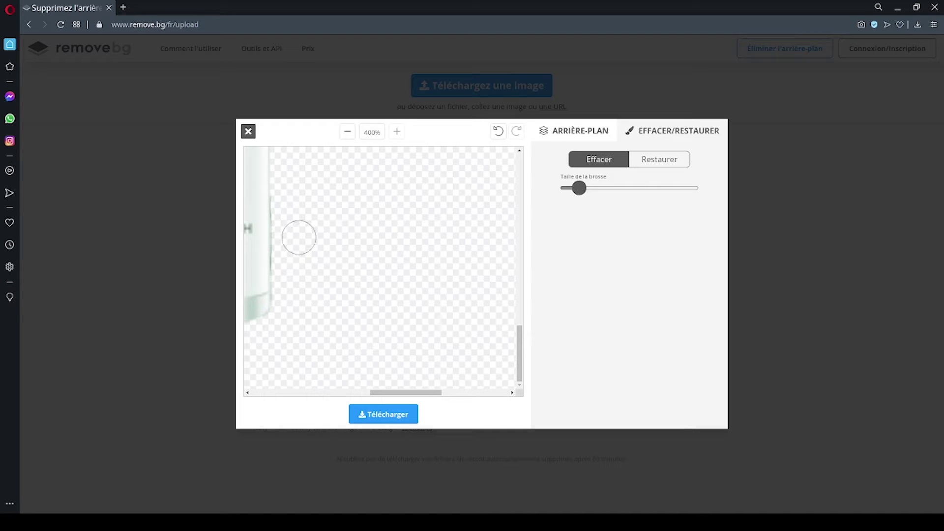
Undo and redo the last erasure, and bring the whole bottle back into view at 100% zoom
{"action": "left_click", "coordinate": [499, 132]}
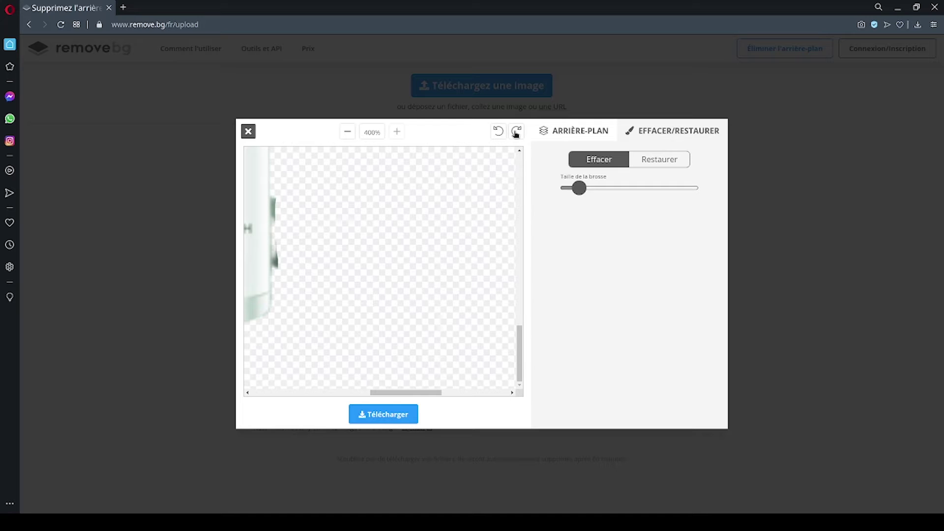
{"action": "left_click", "coordinate": [517, 133]}
{"action": "left_click", "coordinate": [346, 133]}
{"action": "left_click", "coordinate": [347, 133]}
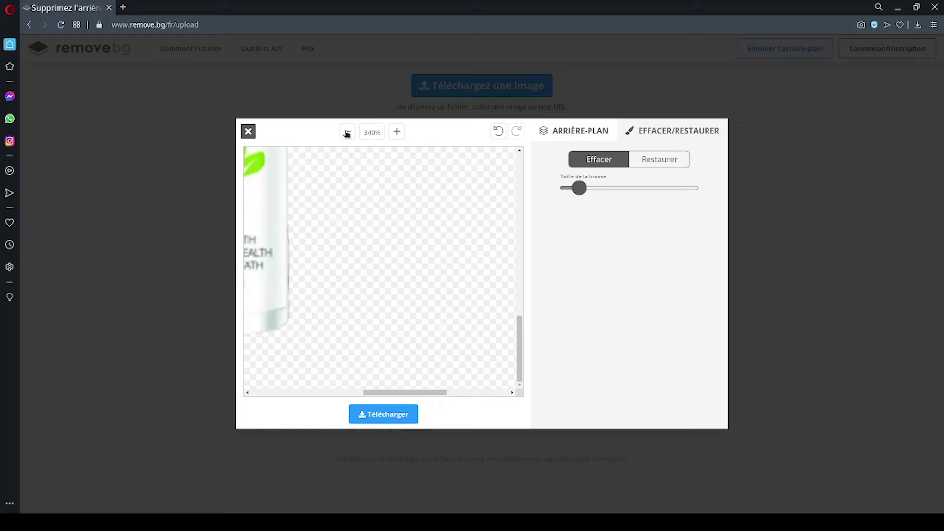
{"action": "left_click", "coordinate": [347, 133]}
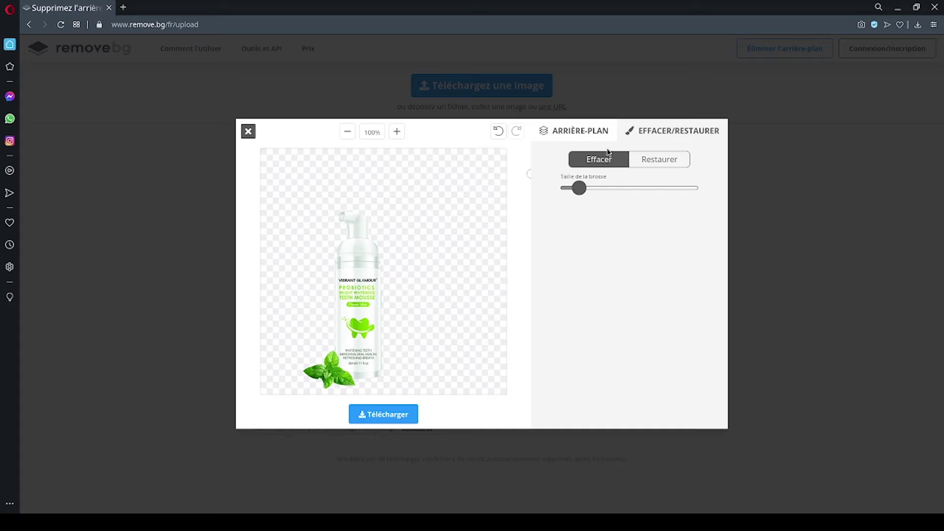
Try the light grey, green grass and frozen river photo backgrounds behind the cleaned bottle
{"action": "left_click", "coordinate": [586, 136]}
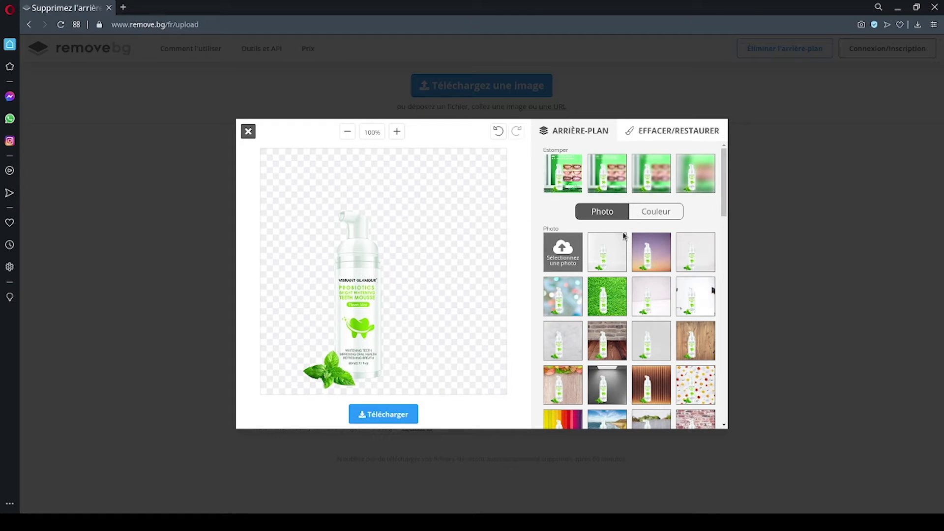
{"action": "left_click", "coordinate": [613, 257]}
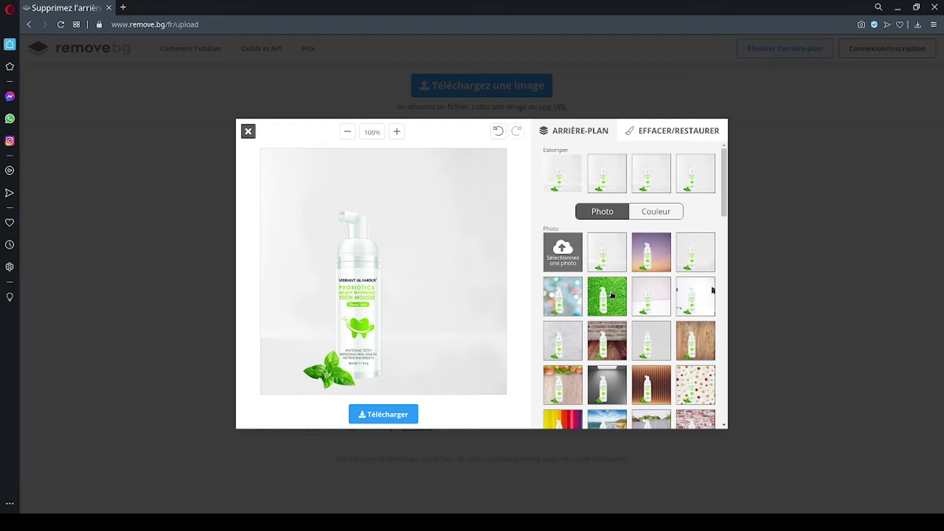
{"action": "scroll", "coordinate": [607, 301], "scroll_direction": "down", "scroll_amount": 1}
{"action": "left_click", "coordinate": [605, 252]}
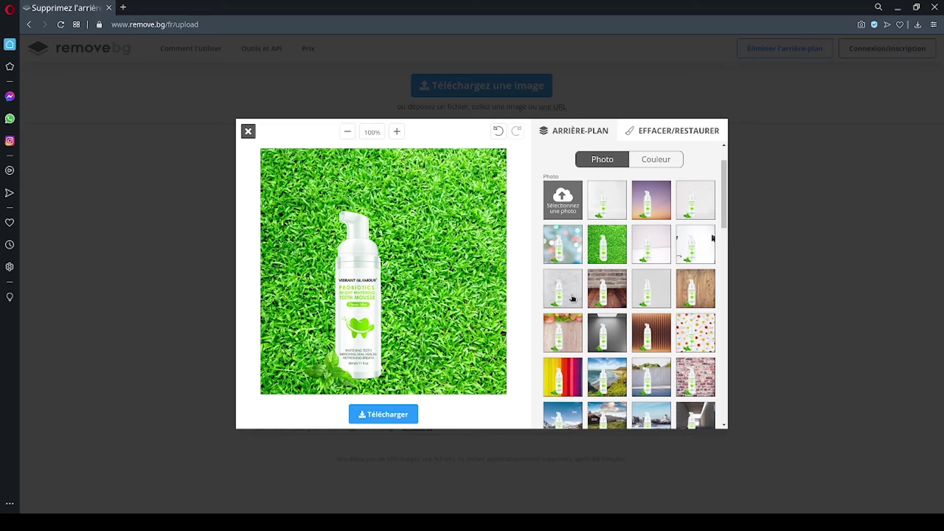
{"action": "scroll", "coordinate": [585, 301], "scroll_direction": "down", "scroll_amount": 3}
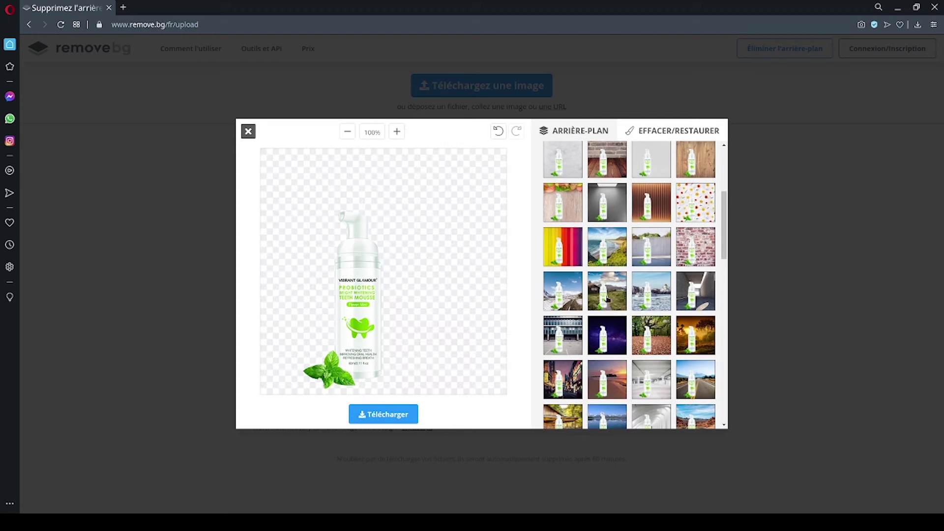
{"action": "left_click", "coordinate": [656, 296]}
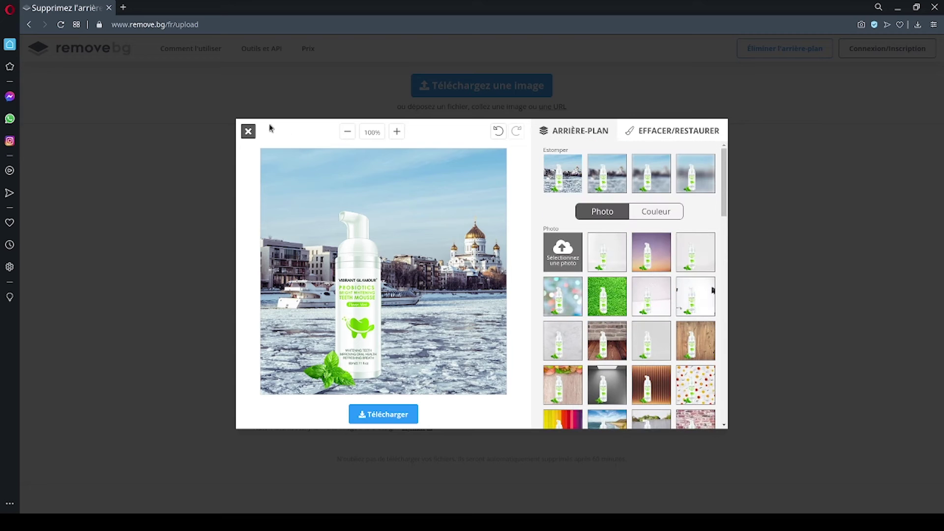
Close the editor, highlight the 500 × 500 preview size note, and discard the bottle result
{"action": "left_click", "coordinate": [248, 132]}
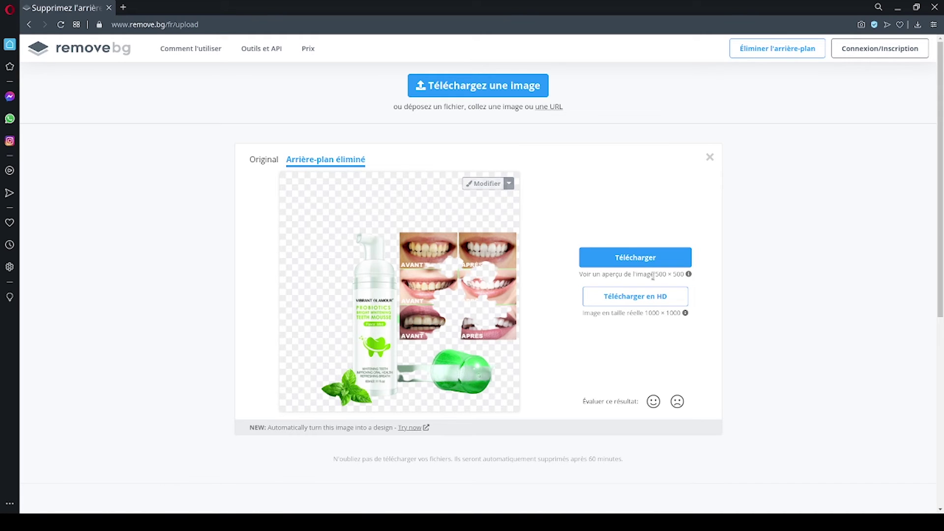
{"action": "left_click_drag", "start_coordinate": [606, 275], "coordinate": [671, 274]}
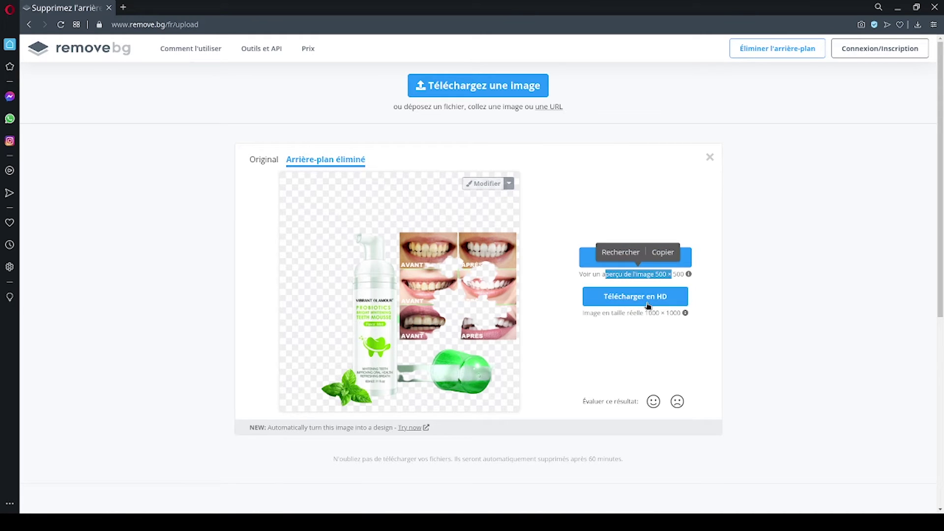
{"action": "left_click", "coordinate": [709, 159]}
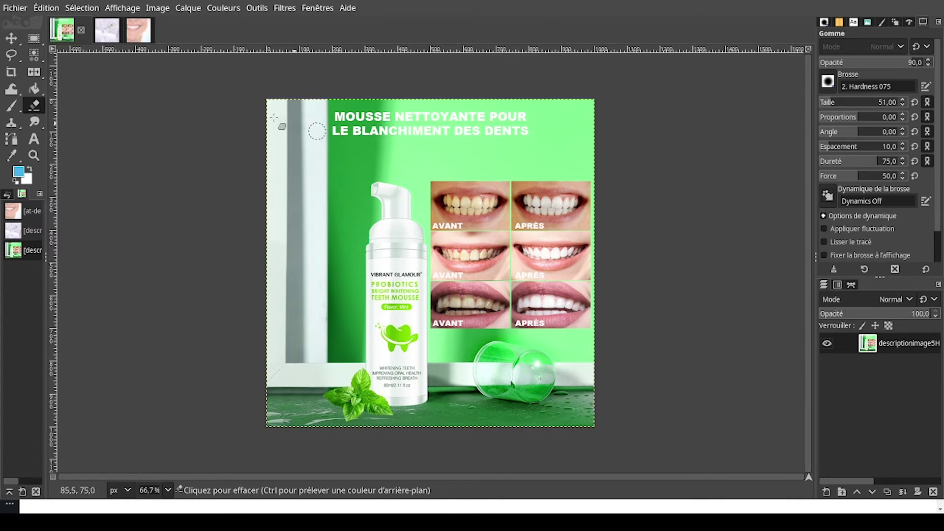
In GIMP, delete the areas to the right of and above the bottle using rectangular selections of 583 × 1107 px and 822 × 314 px
{"action": "left_click", "coordinate": [34, 38]}
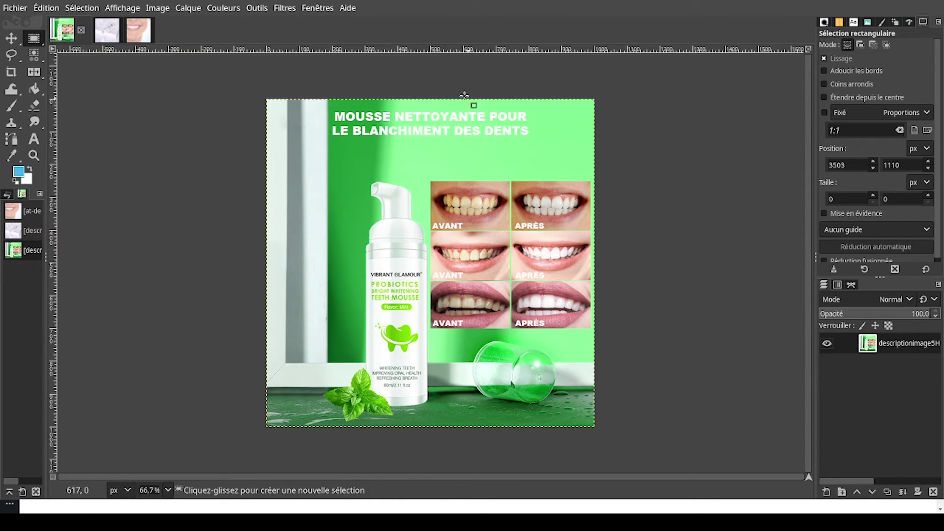
{"action": "left_click_drag", "start_coordinate": [429, 82], "coordinate": [621, 374]}
{"action": "mouse_move", "coordinate": [550, 334]}
{"action": "left_mouse_down"}
{"action": "mouse_move", "coordinate": [541, 330]}
{"action": "mouse_move", "coordinate": [548, 332]}
{"action": "left_mouse_up"}
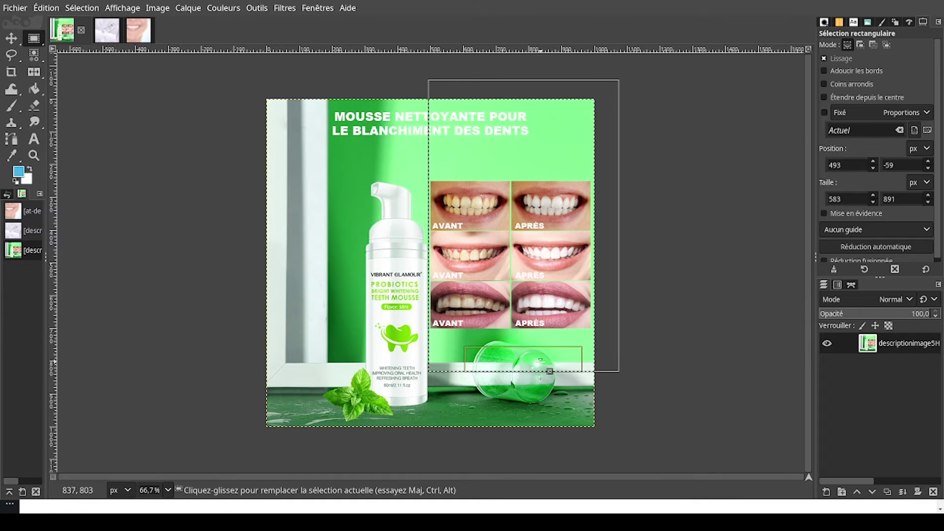
{"action": "left_click_drag", "start_coordinate": [550, 372], "coordinate": [544, 442]}
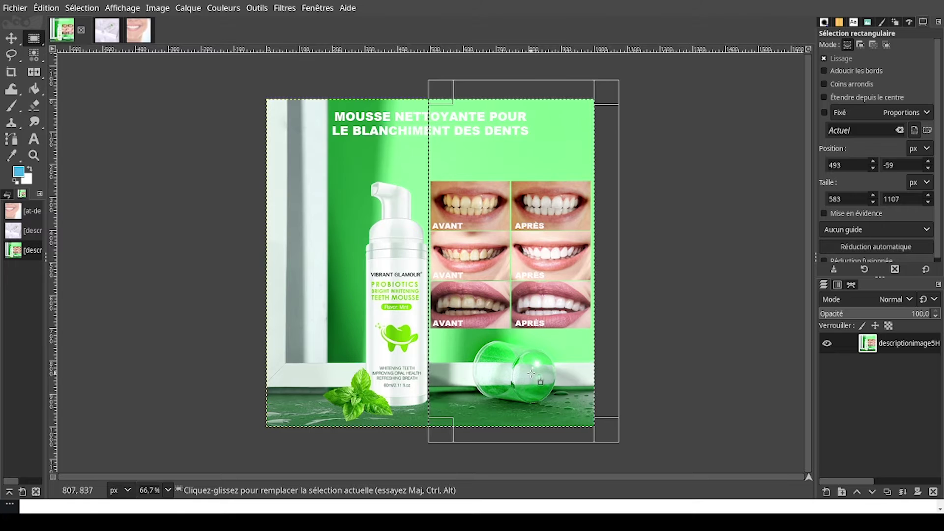
{"action": "key", "text": "Delete"}
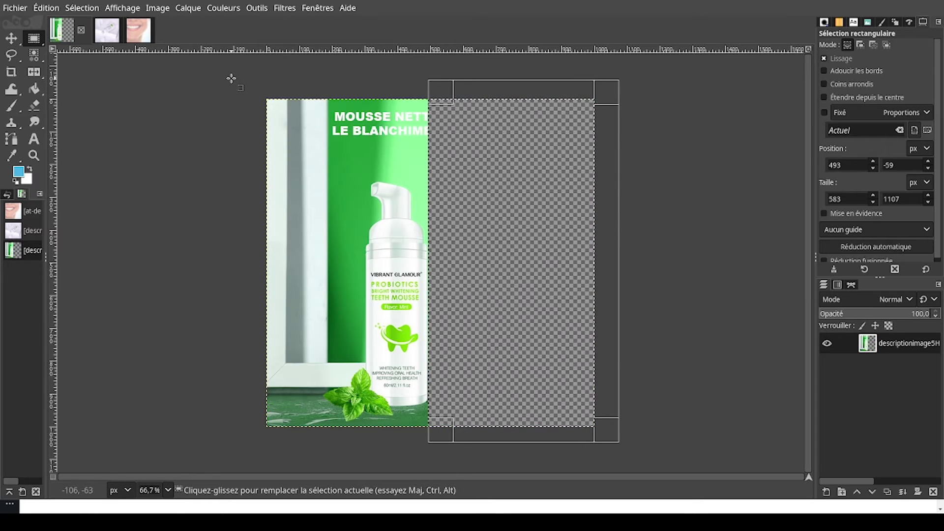
{"action": "left_click_drag", "start_coordinate": [231, 78], "coordinate": [501, 182]}
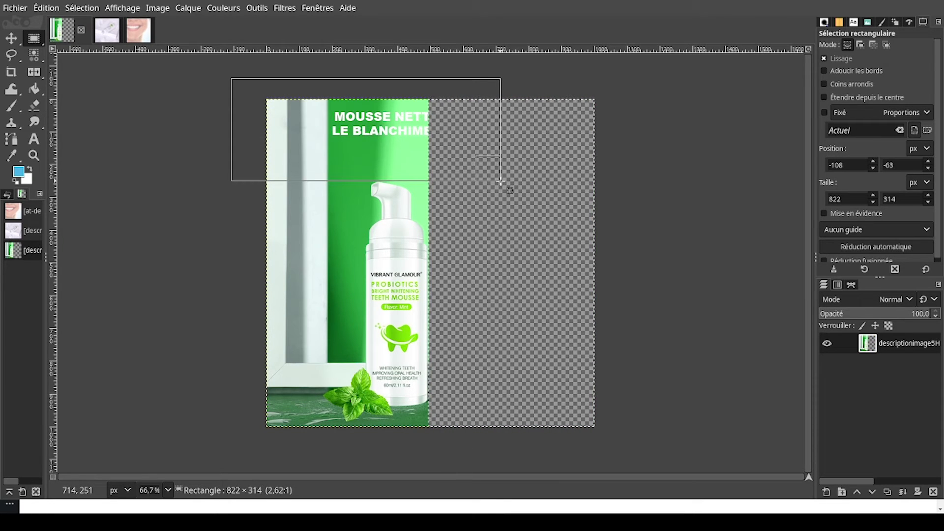
{"action": "key", "text": "Delete"}
Delete the area left of the bottle with a 406 × 876 px selection, and delete again with it moved to -236, 139
{"action": "left_click_drag", "start_coordinate": [500, 130], "coordinate": [387, 130]}
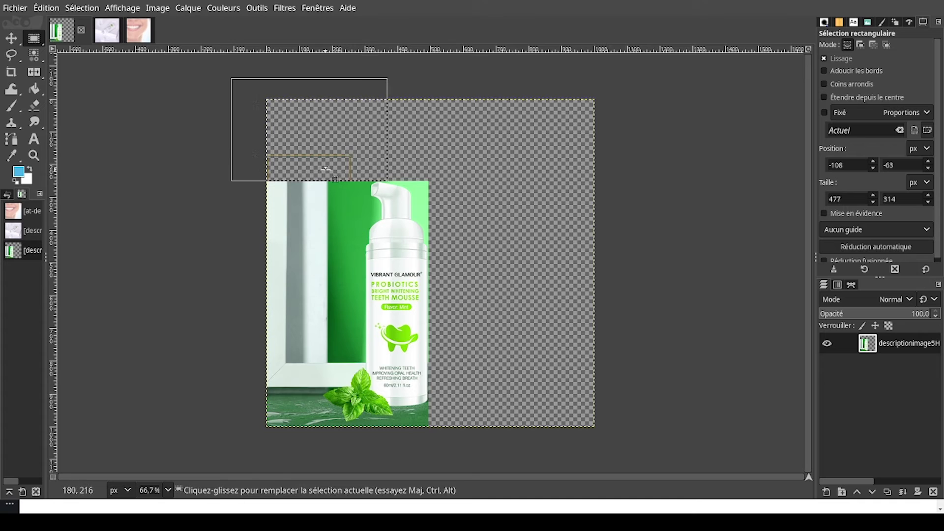
{"action": "left_click_drag", "start_coordinate": [325, 168], "coordinate": [325, 357]}
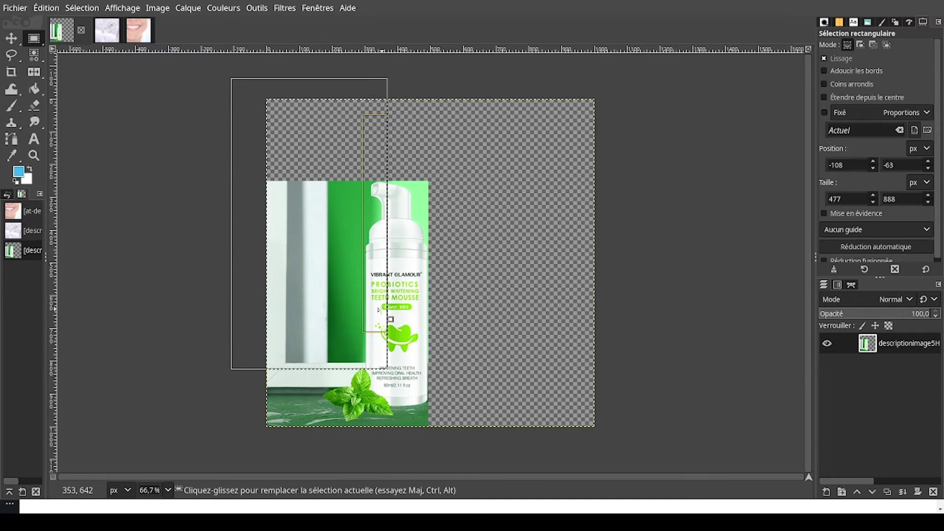
{"action": "left_click_drag", "start_coordinate": [379, 310], "coordinate": [358, 315]}
{"action": "left_click_drag", "start_coordinate": [347, 367], "coordinate": [323, 360]}
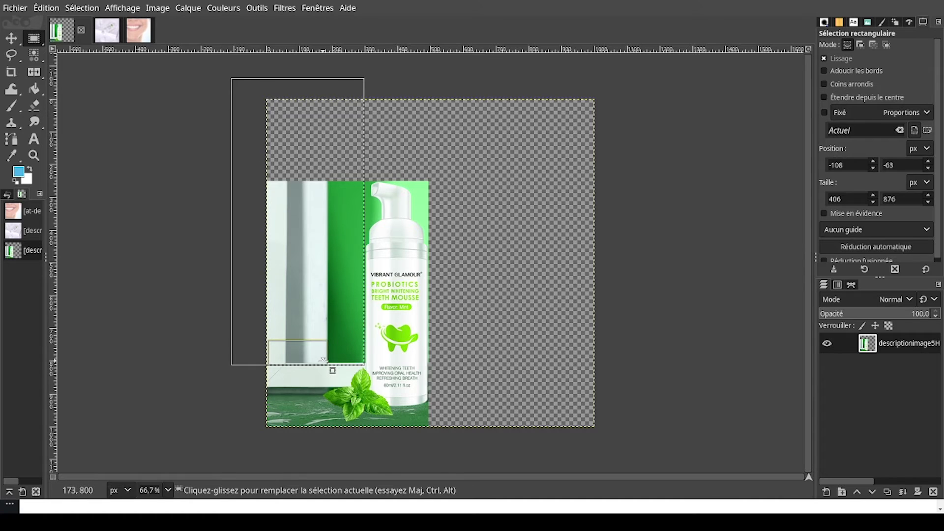
{"action": "key", "text": "Delete"}
{"action": "left_click_drag", "start_coordinate": [330, 298], "coordinate": [289, 364]}
{"action": "key", "text": "Delete"}
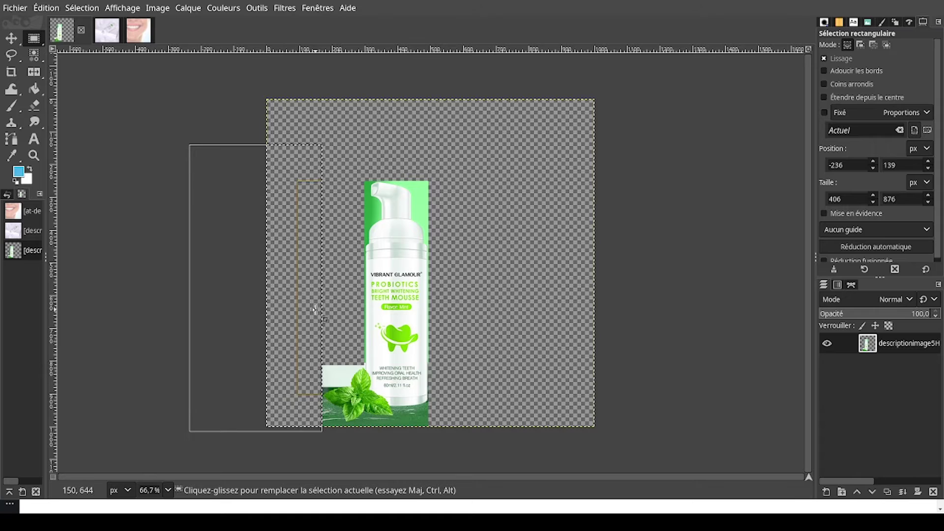
Clear the rectangular selection and start a Free Select outline along the pump spout's upper edge to its outer corner
{"action": "left_click", "coordinate": [476, 407]}
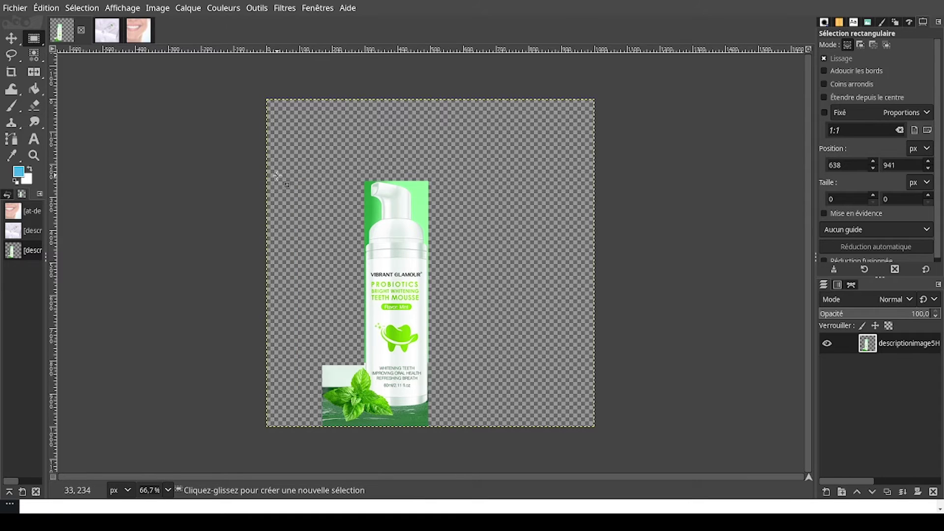
{"action": "left_click", "coordinate": [36, 57]}
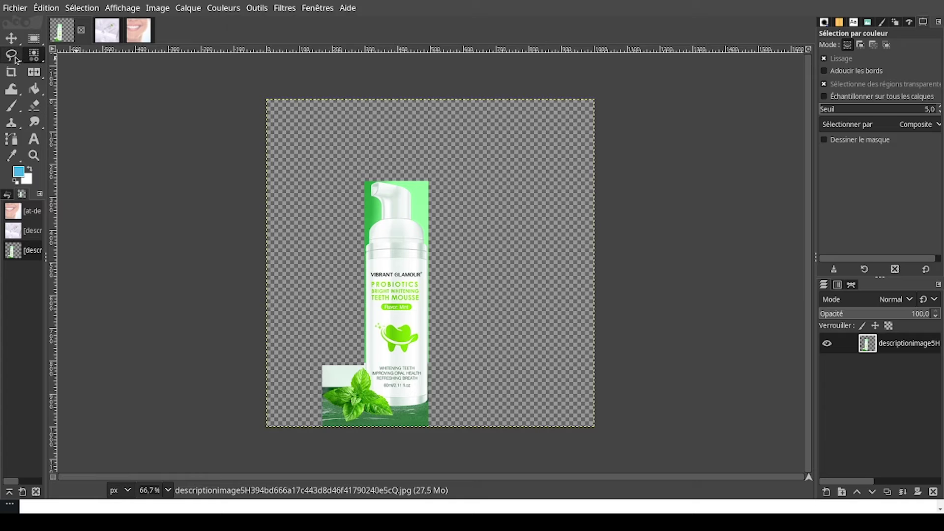
{"action": "left_click", "coordinate": [14, 57]}
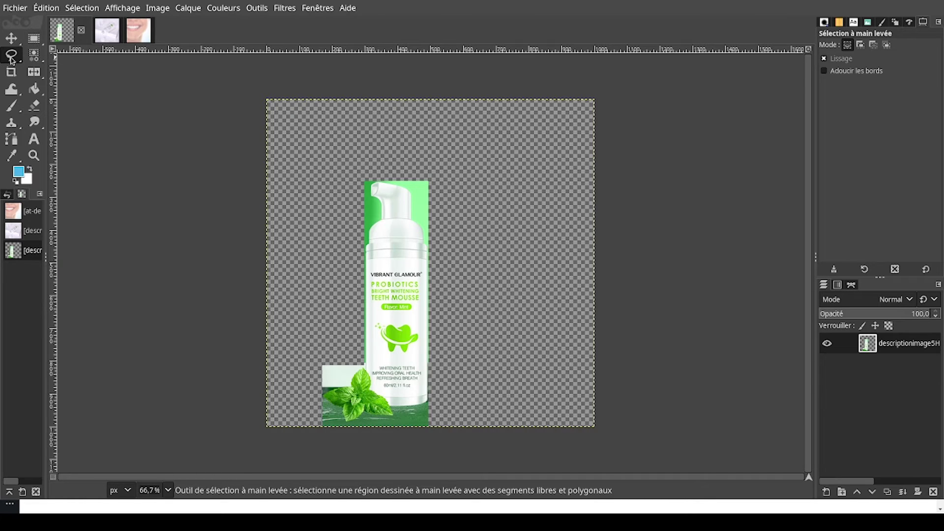
{"action": "scroll", "coordinate": [386, 178], "scroll_direction": "up", "scroll_amount": 7}
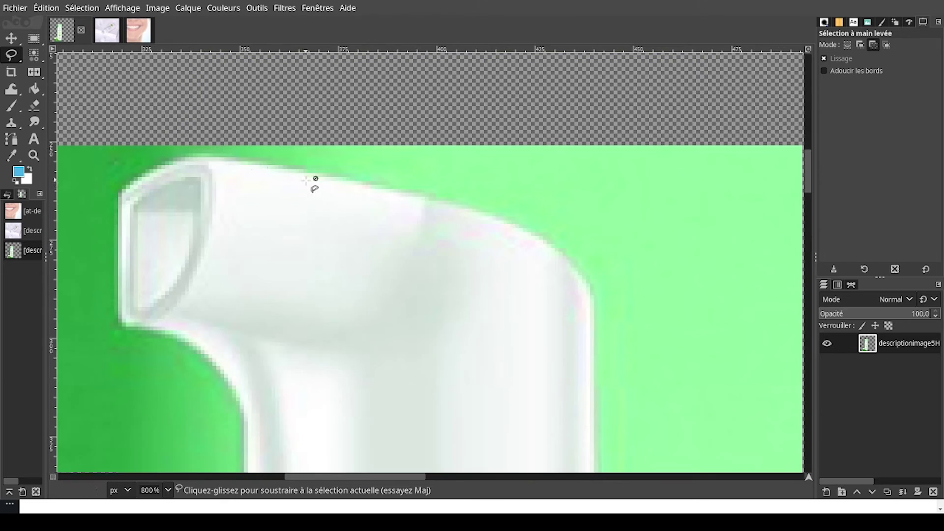
{"action": "left_click", "coordinate": [203, 155]}
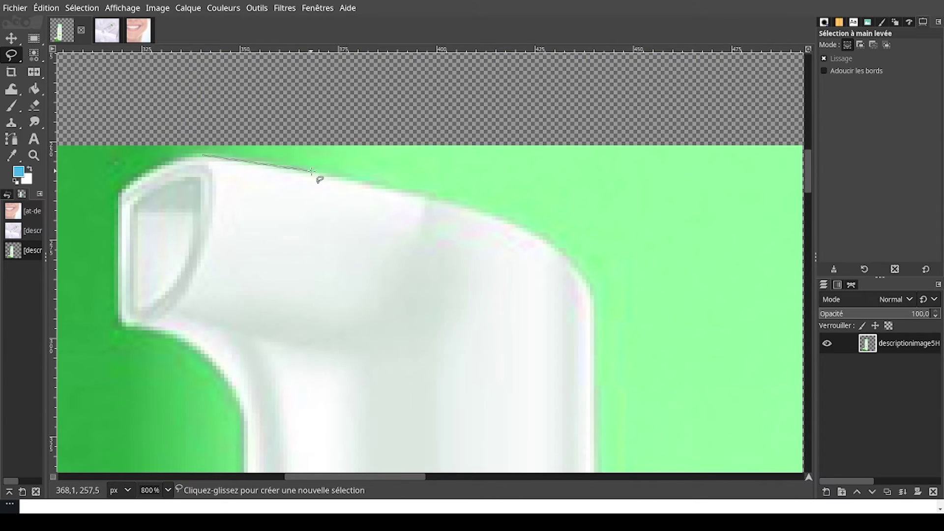
{"action": "left_click", "coordinate": [449, 197]}
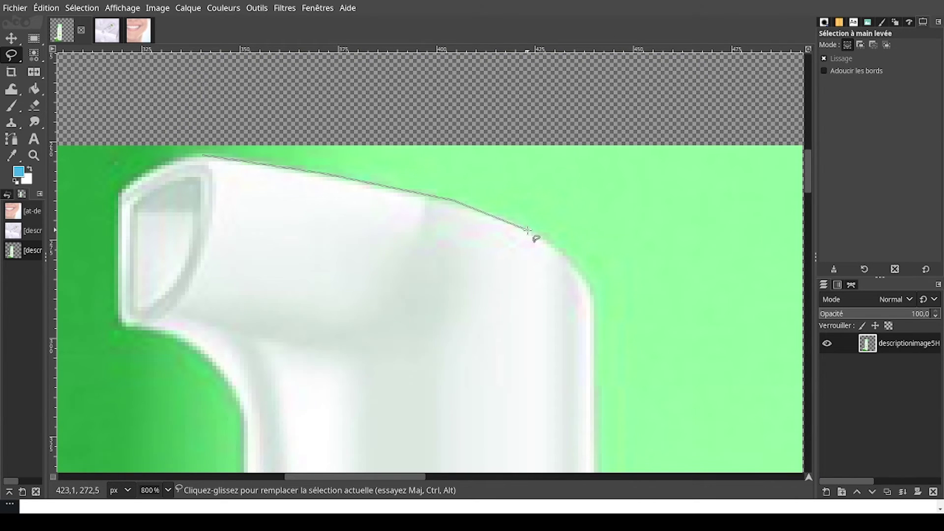
{"action": "left_click", "coordinate": [574, 264]}
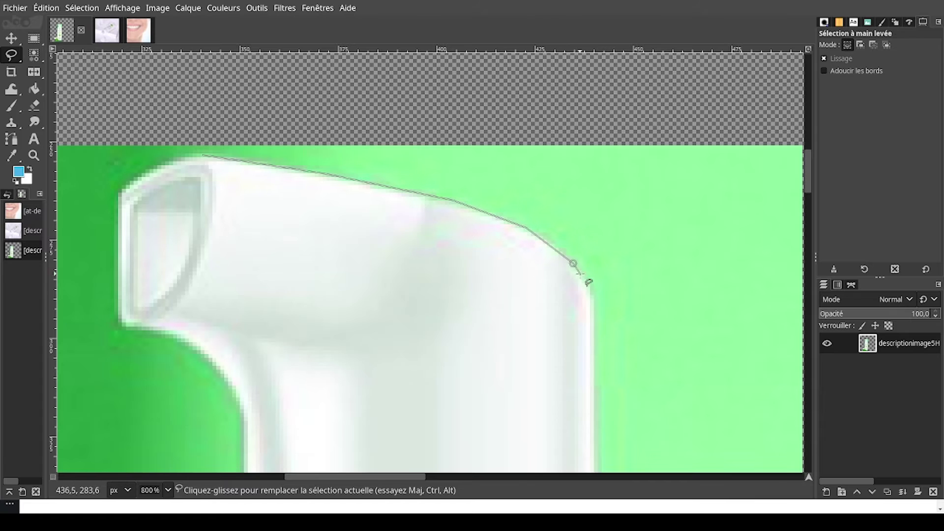
{"action": "left_click", "coordinate": [592, 295]}
Extend the outline down the right side of the pump neck and around the cap's right shoulder
{"action": "scroll", "coordinate": [593, 295], "scroll_direction": "down", "scroll_amount": 5}
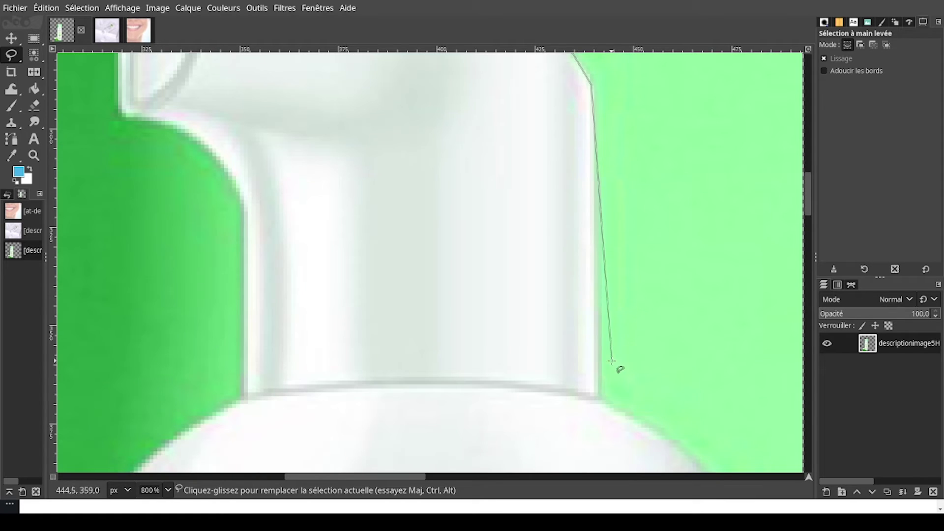
{"action": "left_click", "coordinate": [597, 392]}
{"action": "scroll", "coordinate": [632, 375], "scroll_direction": "down", "scroll_amount": 4}
{"action": "scroll", "coordinate": [443, 227], "scroll_direction": "up", "scroll_amount": 5}
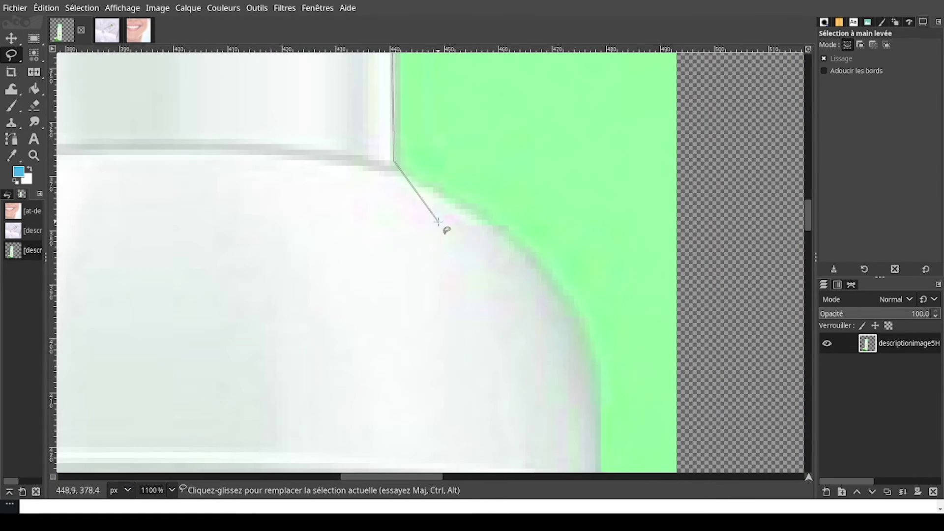
{"action": "left_click", "coordinate": [412, 178]}
{"action": "left_click", "coordinate": [485, 221]}
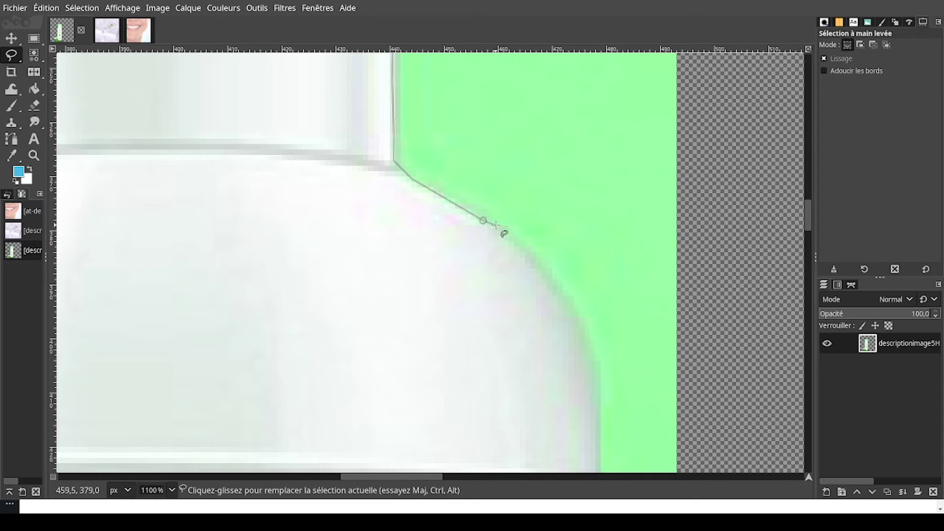
{"action": "left_click", "coordinate": [540, 268]}
{"action": "left_click", "coordinate": [575, 324]}
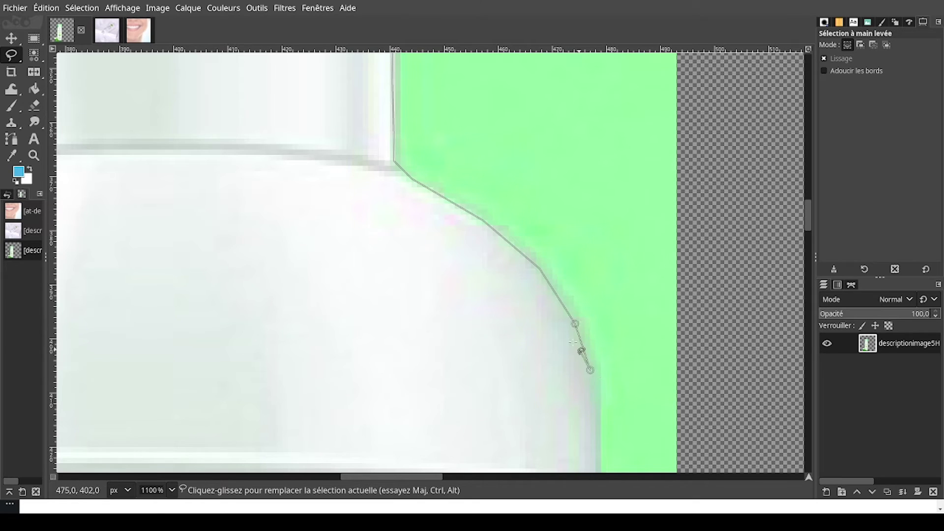
Trace the outline down the cap's right side and around the rounded corner of the wider collar
{"action": "scroll", "coordinate": [573, 341], "scroll_direction": "down", "scroll_amount": 4}
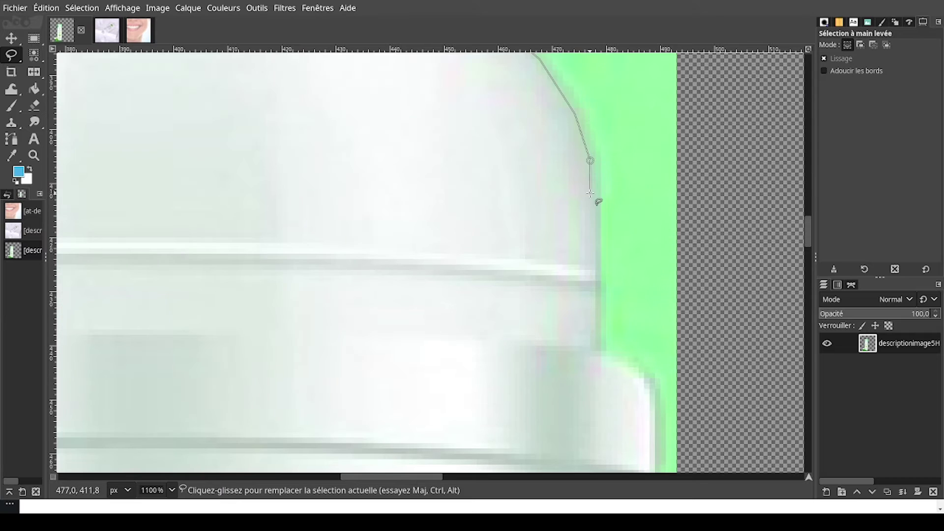
{"action": "left_click", "coordinate": [593, 344]}
{"action": "scroll", "coordinate": [574, 332], "scroll_direction": "down", "scroll_amount": 4, "text": "ctrl"}
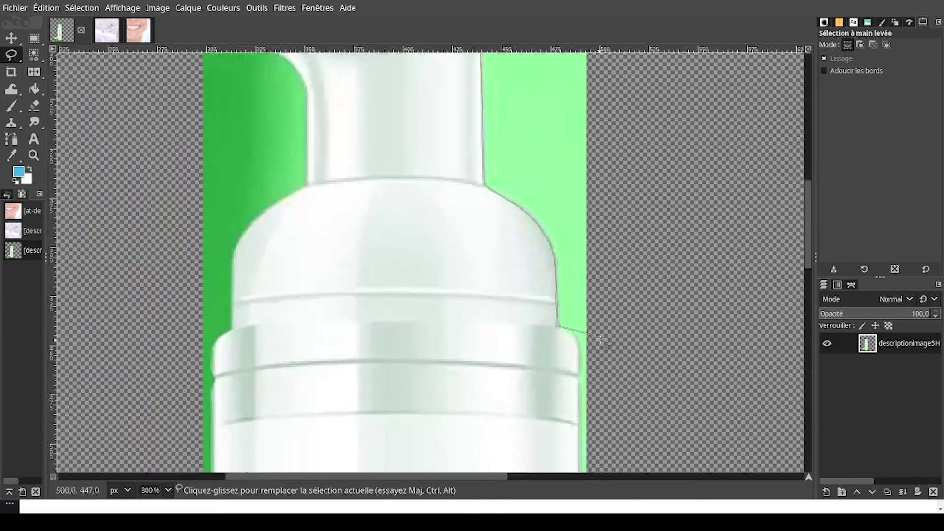
{"action": "scroll", "coordinate": [600, 340], "scroll_direction": "up", "scroll_amount": 5, "text": "ctrl"}
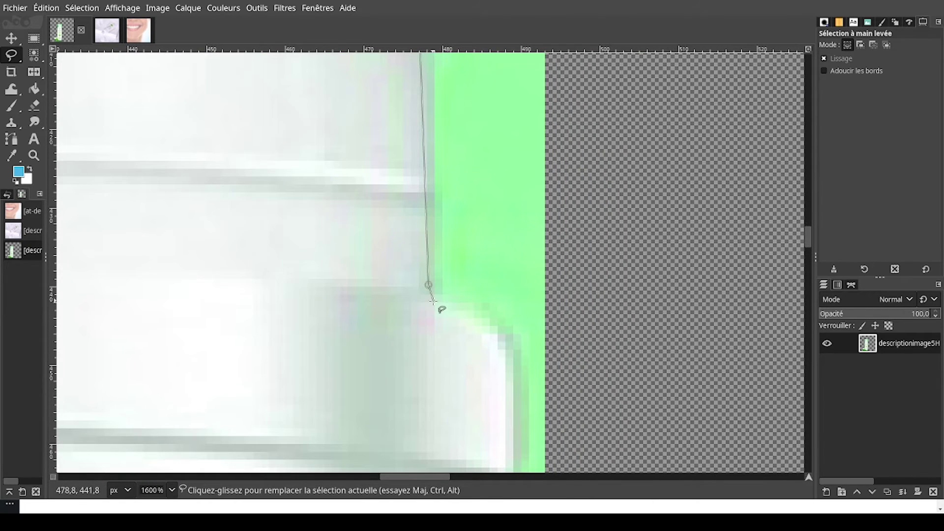
{"action": "left_click", "coordinate": [466, 311]}
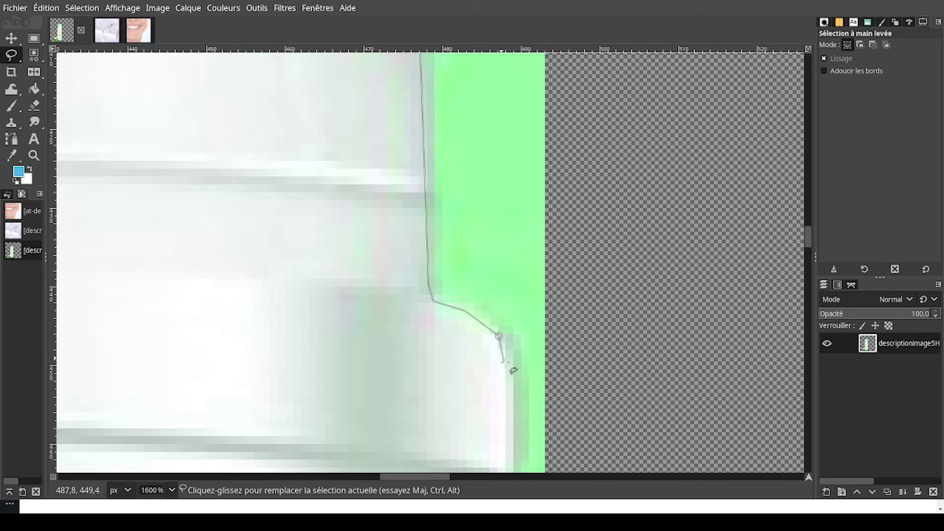
Carry the outline down the bottle body's right edge to the curved corner of its base
{"action": "scroll", "coordinate": [498, 359], "scroll_direction": "down", "scroll_amount": 15}
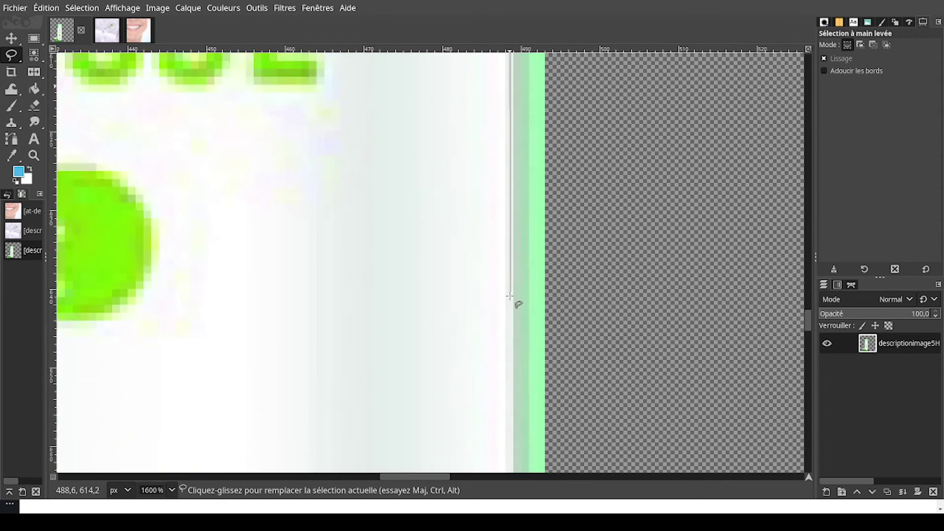
{"action": "scroll", "coordinate": [518, 304], "scroll_direction": "down", "scroll_amount": 18}
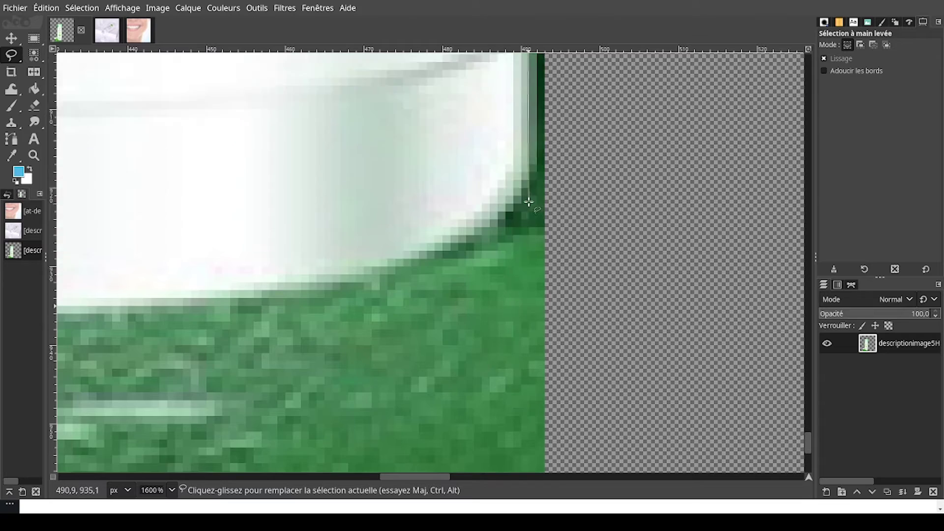
{"action": "scroll", "coordinate": [529, 202], "scroll_direction": "up", "scroll_amount": 1}
{"action": "left_click", "coordinate": [527, 282]}
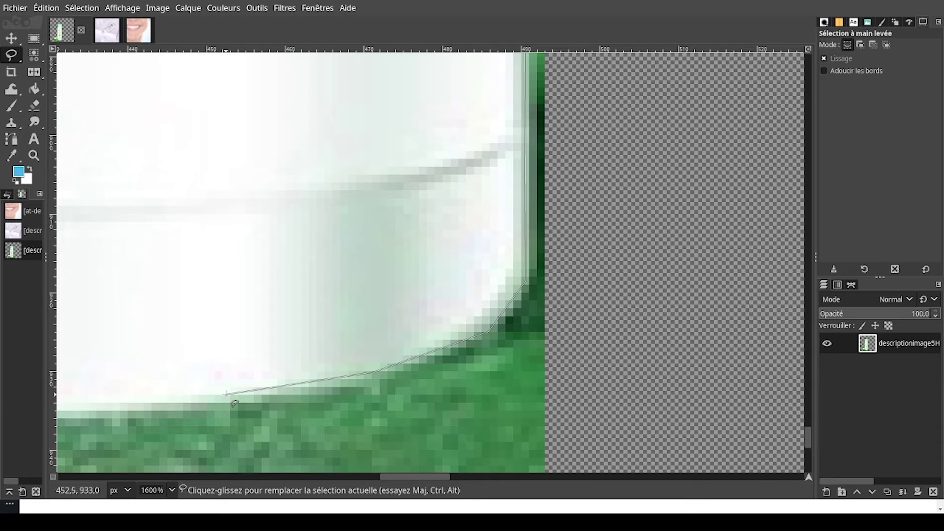
Trace the outline along the bottle's base to the mint and down to the tip of the lower-right leaf
{"action": "scroll", "coordinate": [231, 400], "scroll_direction": "down", "scroll_amount": 3}
{"action": "scroll", "coordinate": [148, 408], "scroll_direction": "up", "scroll_amount": 2}
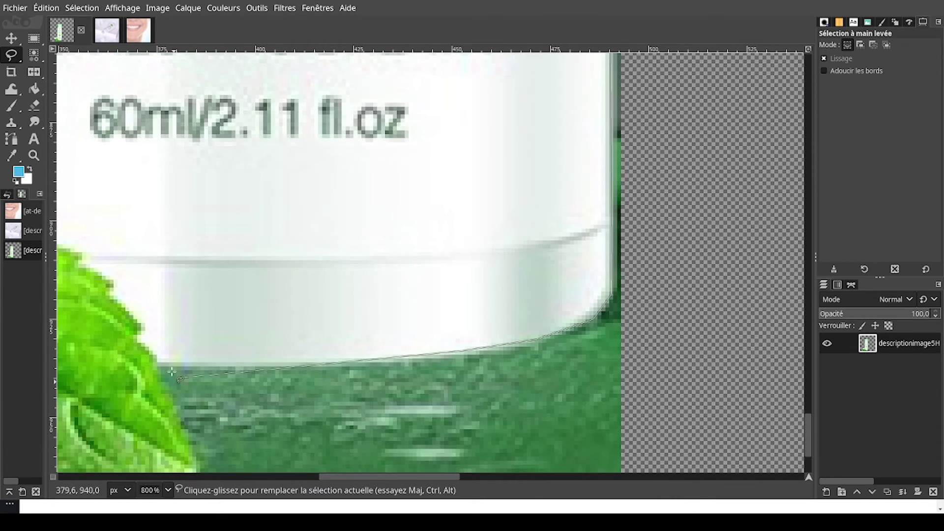
{"action": "left_click", "coordinate": [332, 363]}
{"action": "left_click", "coordinate": [157, 365]}
{"action": "left_click", "coordinate": [186, 430]}
{"action": "scroll", "coordinate": [195, 428], "scroll_direction": "down", "scroll_amount": 3}
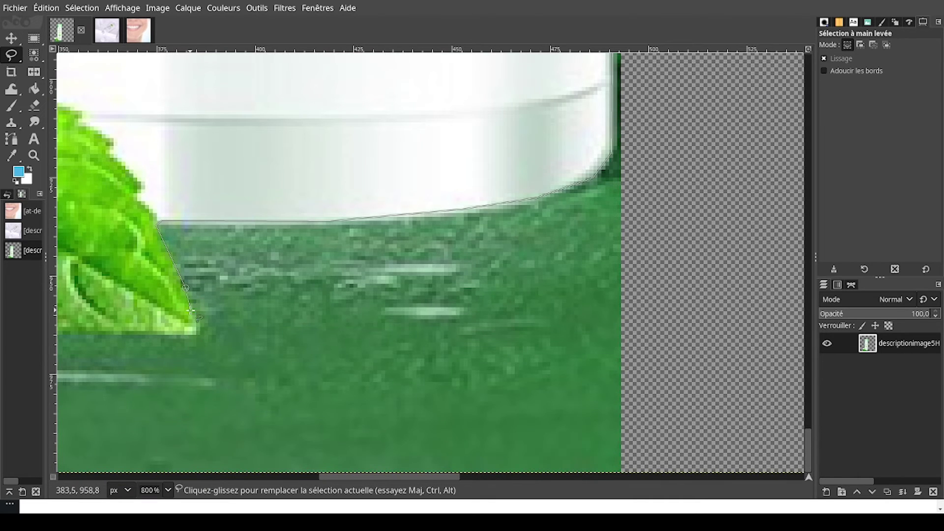
{"action": "left_click", "coordinate": [196, 333]}
Trace the underside of the lower-right mint leaf and the right edge of the bottom leaf to its tip
{"action": "scroll", "coordinate": [194, 339], "scroll_direction": "down", "scroll_amount": 4}
{"action": "scroll", "coordinate": [167, 336], "scroll_direction": "up", "scroll_amount": 4}
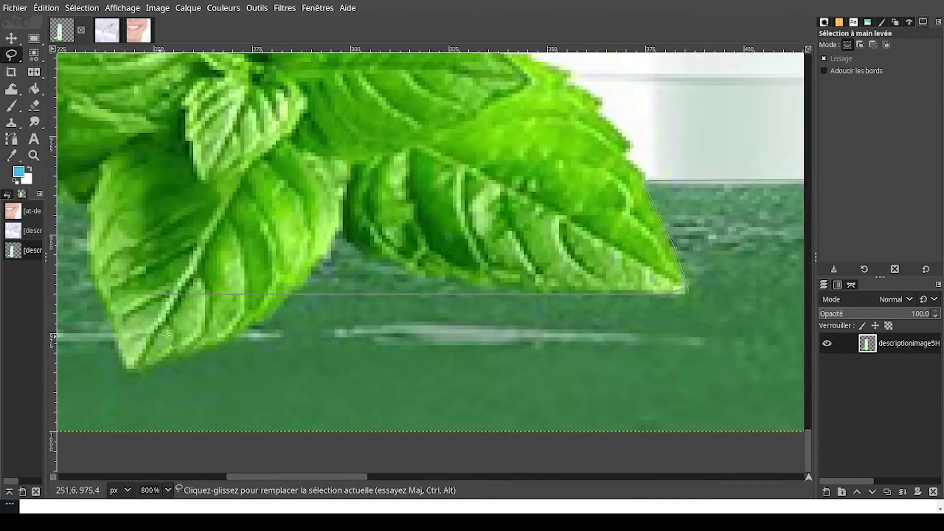
{"action": "mouse_move", "coordinate": [681, 291]}
{"action": "left_mouse_down"}
{"action": "mouse_move", "coordinate": [413, 289]}
{"action": "mouse_move", "coordinate": [344, 244]}
{"action": "left_mouse_up"}
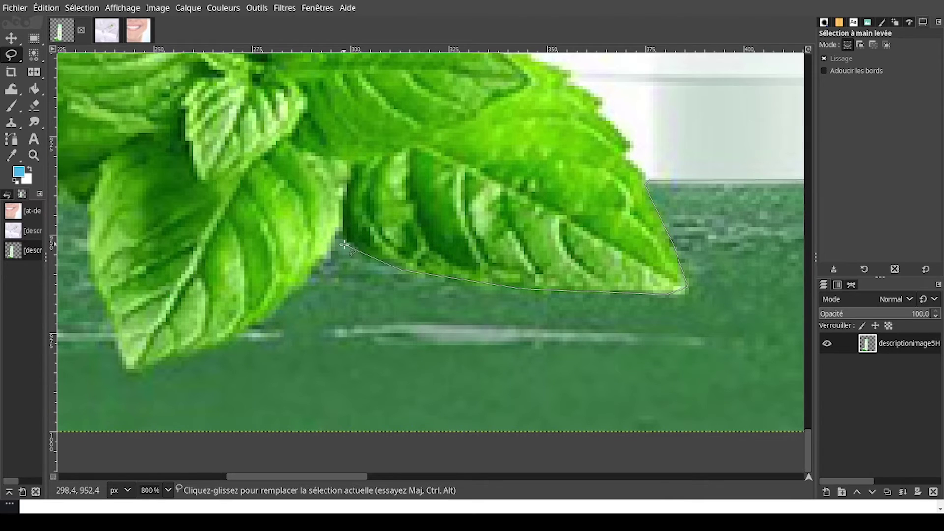
{"action": "left_click", "coordinate": [337, 235]}
{"action": "left_click", "coordinate": [259, 323]}
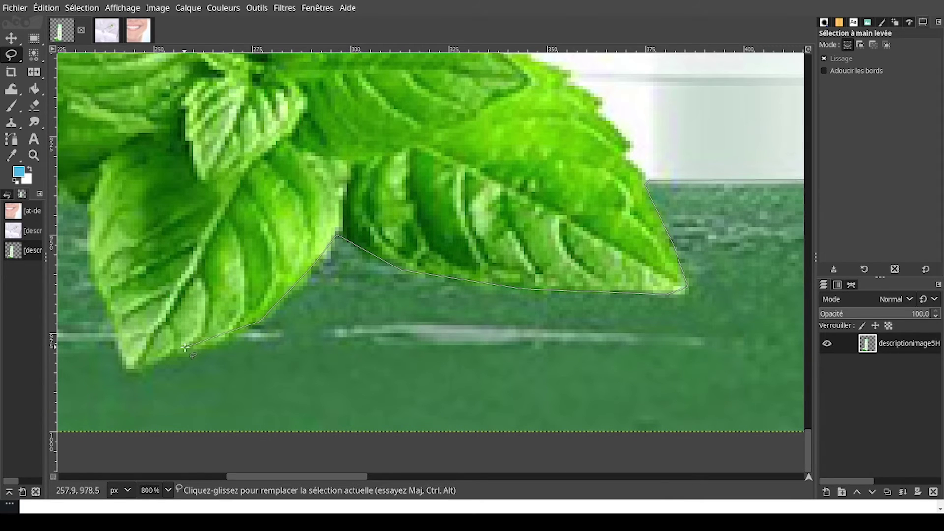
{"action": "left_click", "coordinate": [130, 368]}
Trace the outline up the left side of the bottom leaf and along the left leaf's lower edge to its tip
{"action": "left_click", "coordinate": [117, 329]}
{"action": "left_click", "coordinate": [118, 309]}
{"action": "mouse_move", "coordinate": [109, 301]}
{"action": "left_mouse_down"}
{"action": "mouse_move", "coordinate": [92, 268]}
{"action": "mouse_move", "coordinate": [90, 206]}
{"action": "left_mouse_up"}
{"action": "key", "text": "shift+ctrl+j"}
{"action": "scroll", "coordinate": [361, 276], "scroll_direction": "up", "scroll_amount": 9}
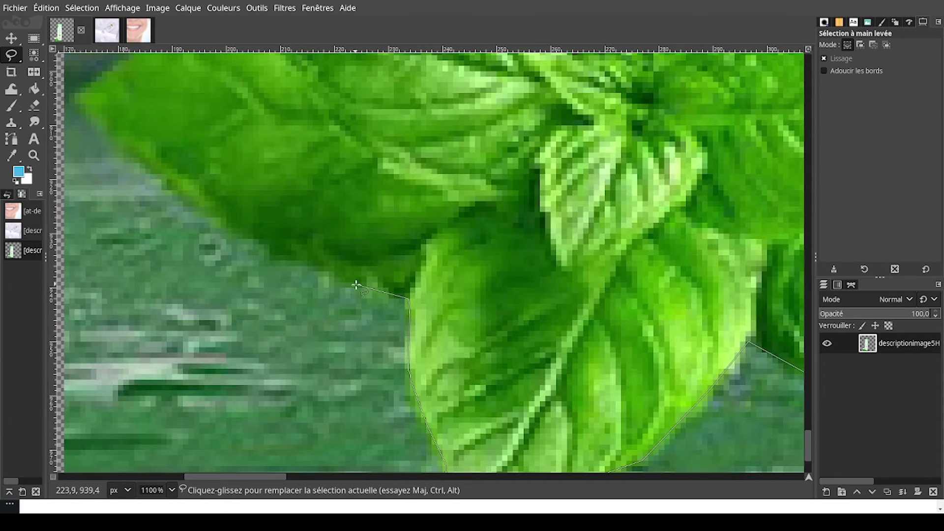
{"action": "left_click", "coordinate": [364, 278]}
{"action": "left_click", "coordinate": [253, 253]}
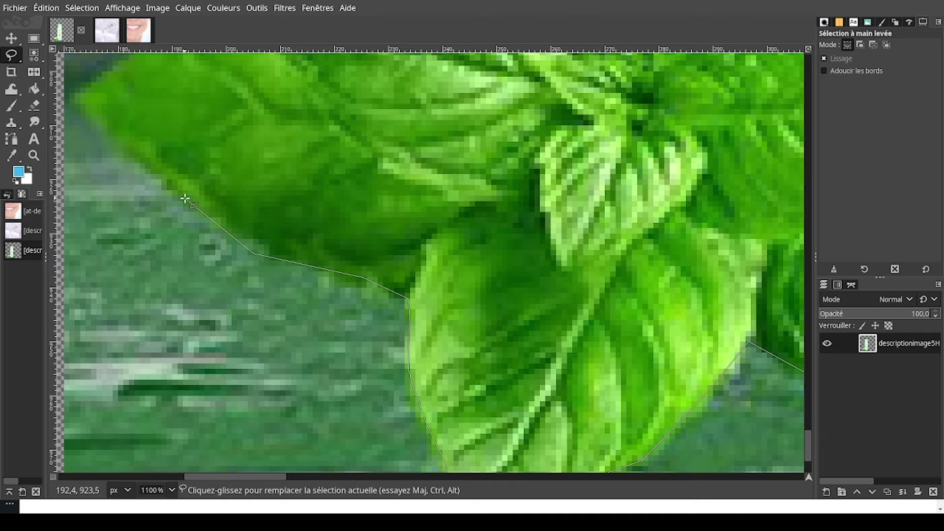
{"action": "left_click", "coordinate": [73, 99]}
Trace the outline from the left leaf's tip along its upper edge to where it meets the adjoining inner leaf
{"action": "key", "text": "shift+ctrl+j"}
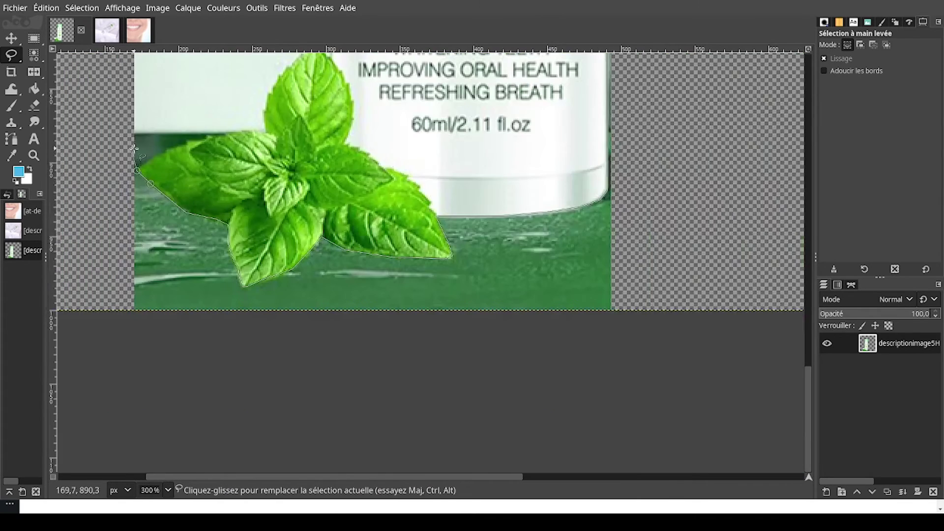
{"action": "scroll", "coordinate": [181, 169], "scroll_direction": "up", "scroll_amount": 10}
{"action": "left_click", "coordinate": [234, 193]}
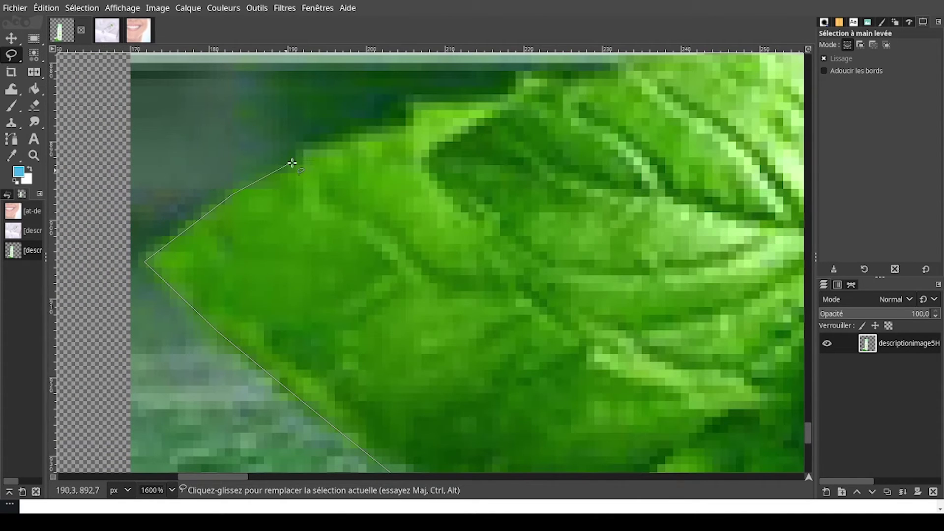
{"action": "left_click", "coordinate": [297, 161]}
{"action": "left_click", "coordinate": [351, 134]}
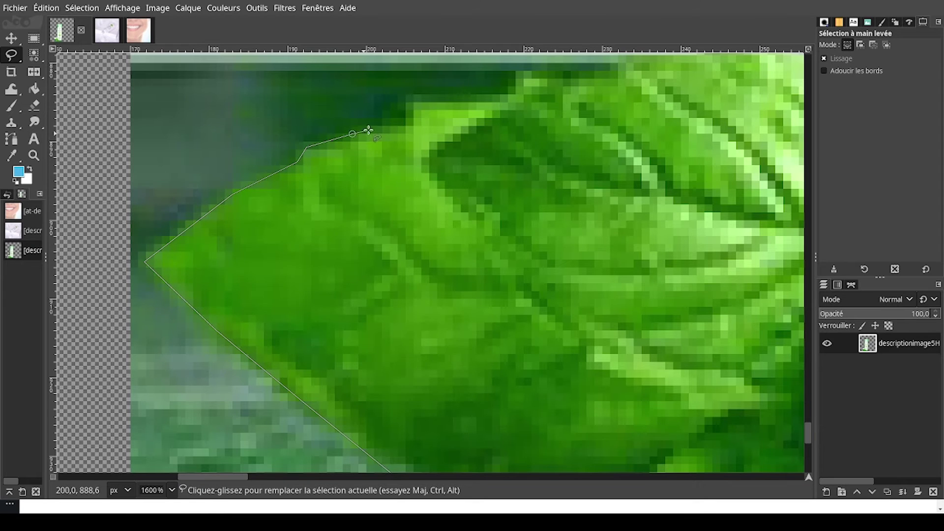
{"action": "left_click", "coordinate": [404, 131]}
{"action": "left_click", "coordinate": [417, 101]}
{"action": "left_click", "coordinate": [502, 100]}
Continue the outline along the top edge of the inner left leaf to the base of the upright leaf
{"action": "scroll", "coordinate": [502, 100], "scroll_direction": "down", "scroll_amount": 5}
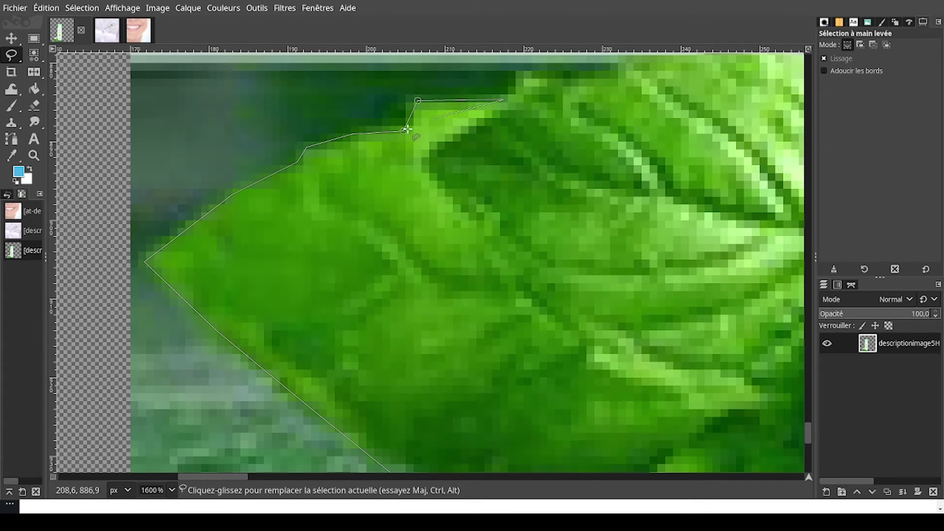
{"action": "scroll", "coordinate": [209, 190], "scroll_direction": "up", "scroll_amount": 5}
{"action": "left_click", "coordinate": [210, 191]}
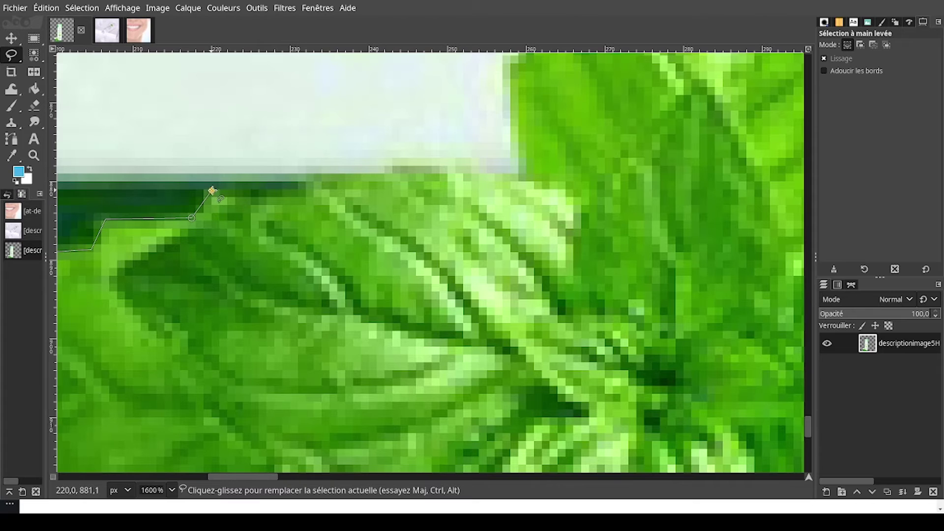
{"action": "mouse_move", "coordinate": [268, 190]}
{"action": "left_mouse_down"}
{"action": "mouse_move", "coordinate": [377, 162]}
{"action": "mouse_move", "coordinate": [511, 166]}
{"action": "left_mouse_up"}
Trace the outline up the lower part of the upright mint leaf's left edge
{"action": "scroll", "coordinate": [512, 168], "scroll_direction": "up", "scroll_amount": 3}
{"action": "scroll", "coordinate": [519, 174], "scroll_direction": "up", "scroll_amount": 3}
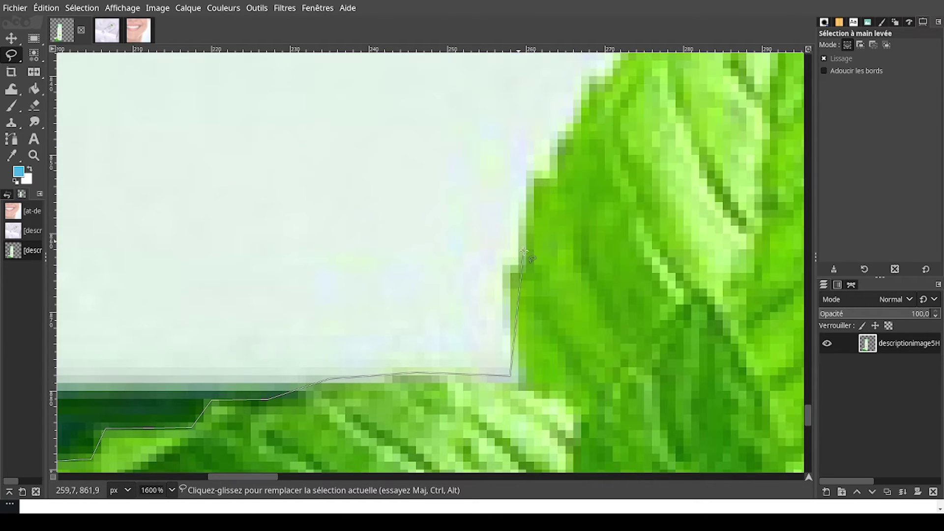
{"action": "mouse_move", "coordinate": [519, 264]}
{"action": "left_mouse_down"}
{"action": "mouse_move", "coordinate": [529, 168]}
{"action": "mouse_move", "coordinate": [551, 171]}
{"action": "mouse_move", "coordinate": [554, 135]}
{"action": "mouse_move", "coordinate": [573, 129]}
{"action": "mouse_move", "coordinate": [588, 74]}
{"action": "mouse_move", "coordinate": [616, 76]}
{"action": "left_mouse_up"}
{"action": "scroll", "coordinate": [561, 88], "scroll_direction": "down", "scroll_amount": 5}
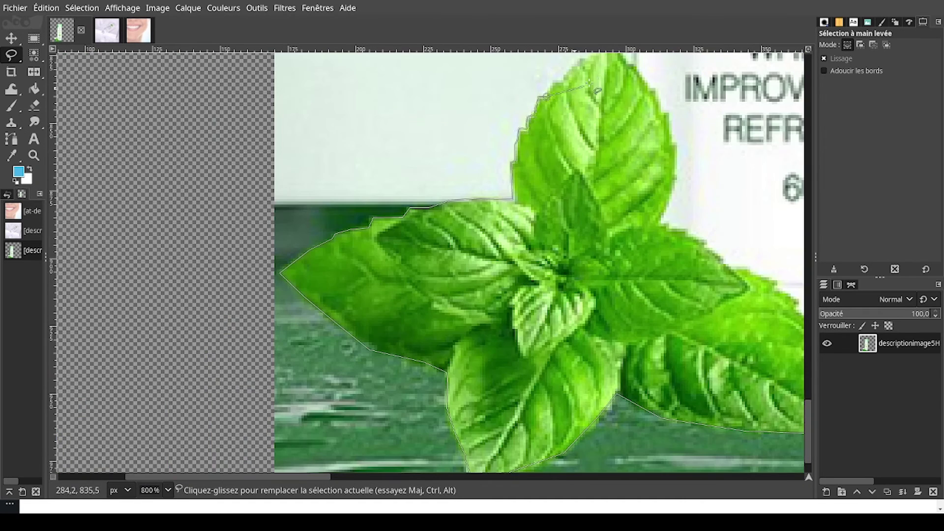
Follow the upper part of the upright leaf's jagged left edge with the outline up to its tip
{"action": "scroll", "coordinate": [568, 128], "scroll_direction": "up", "scroll_amount": 6}
{"action": "mouse_move", "coordinate": [476, 208]}
{"action": "left_mouse_down"}
{"action": "mouse_move", "coordinate": [515, 184]}
{"action": "mouse_move", "coordinate": [539, 148]}
{"action": "mouse_move", "coordinate": [634, 84]}
{"action": "left_mouse_up"}
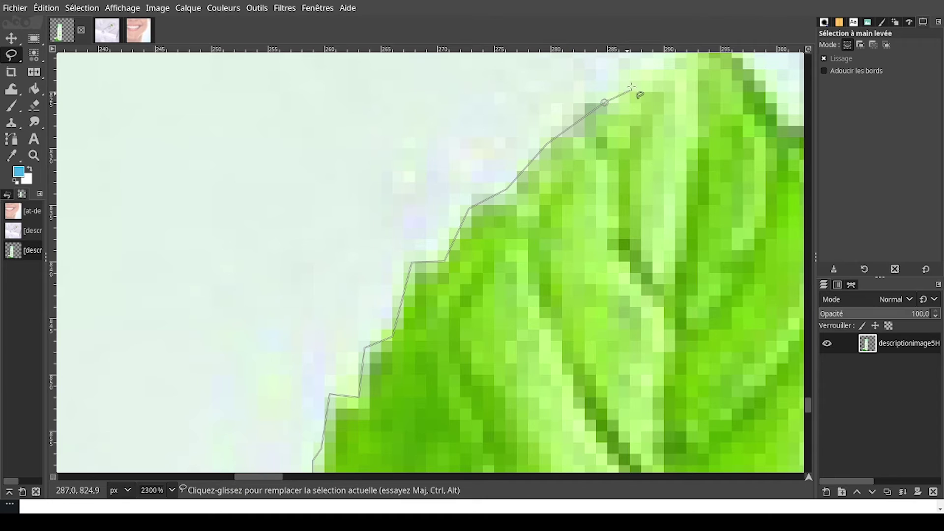
{"action": "scroll", "coordinate": [646, 148], "scroll_direction": "up", "scroll_amount": 5}
{"action": "left_click", "coordinate": [665, 373]}
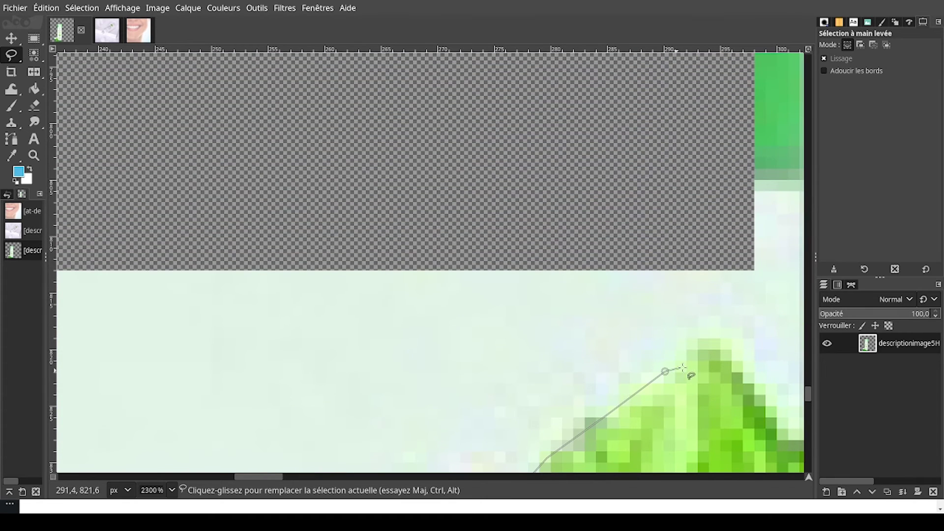
{"action": "left_click", "coordinate": [696, 342]}
{"action": "scroll", "coordinate": [660, 344], "scroll_direction": "down", "scroll_amount": 5}
{"action": "scroll", "coordinate": [623, 363], "scroll_direction": "up", "scroll_amount": 5}
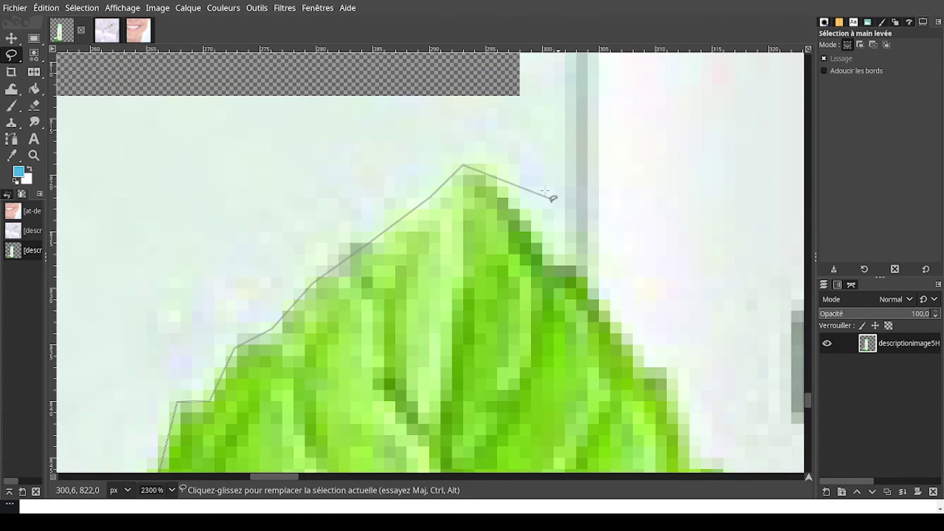
Continue the outline from the upright leaf's tip to the bottle and up the bottle's long left side to just below the collar
{"action": "left_click", "coordinate": [482, 168]}
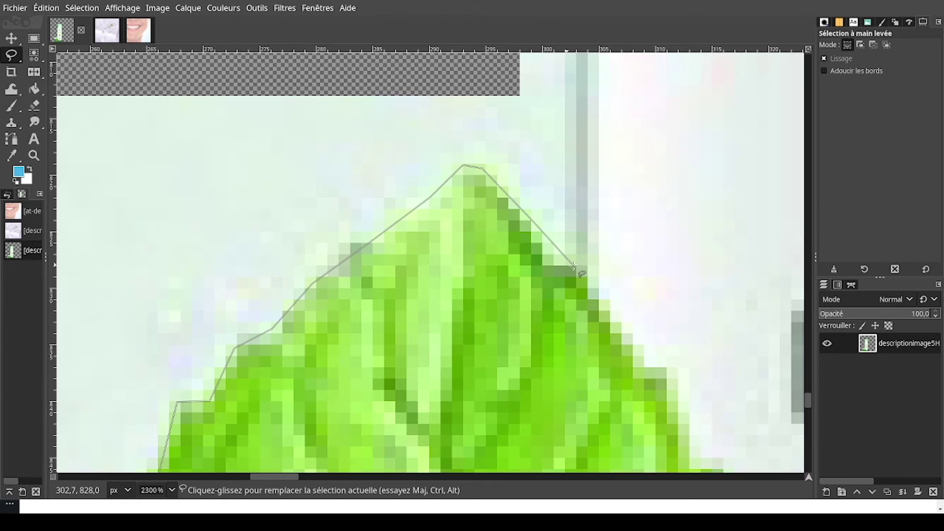
{"action": "scroll", "coordinate": [583, 222], "scroll_direction": "up", "scroll_amount": 15}
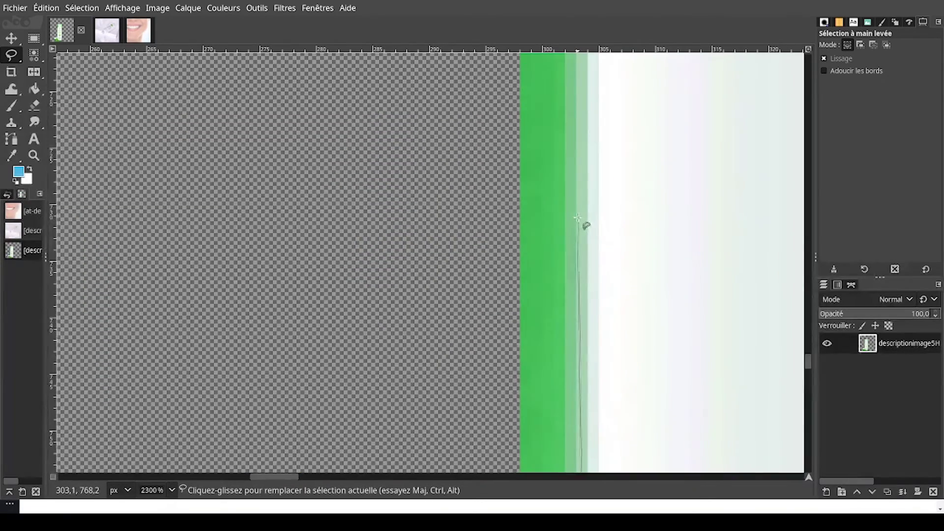
{"action": "scroll", "coordinate": [580, 220], "scroll_direction": "up", "scroll_amount": 15}
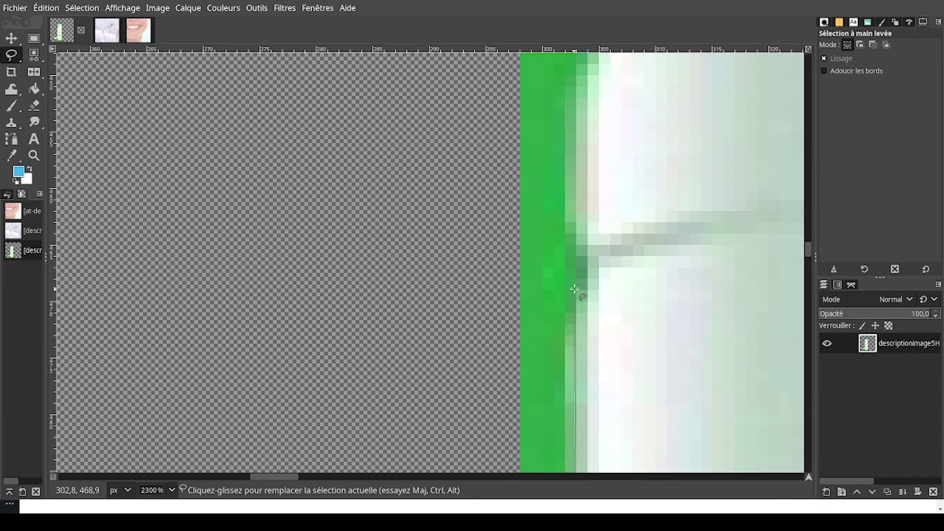
{"action": "left_click", "coordinate": [578, 306]}
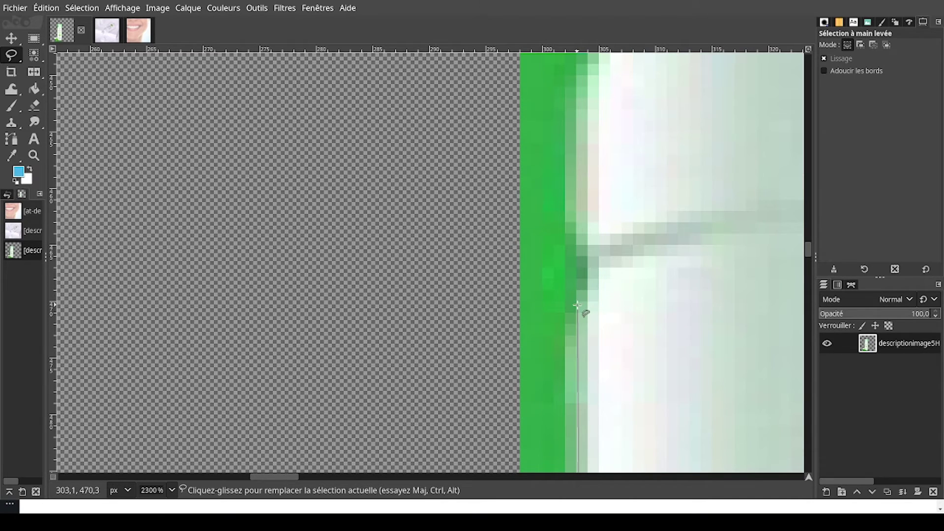
Trace the outline around the collar's left side and rounded upper corner to where it meets the cap
{"action": "left_click", "coordinate": [601, 280]}
{"action": "left_click", "coordinate": [569, 204]}
{"action": "scroll", "coordinate": [573, 177], "scroll_direction": "up", "scroll_amount": 2}
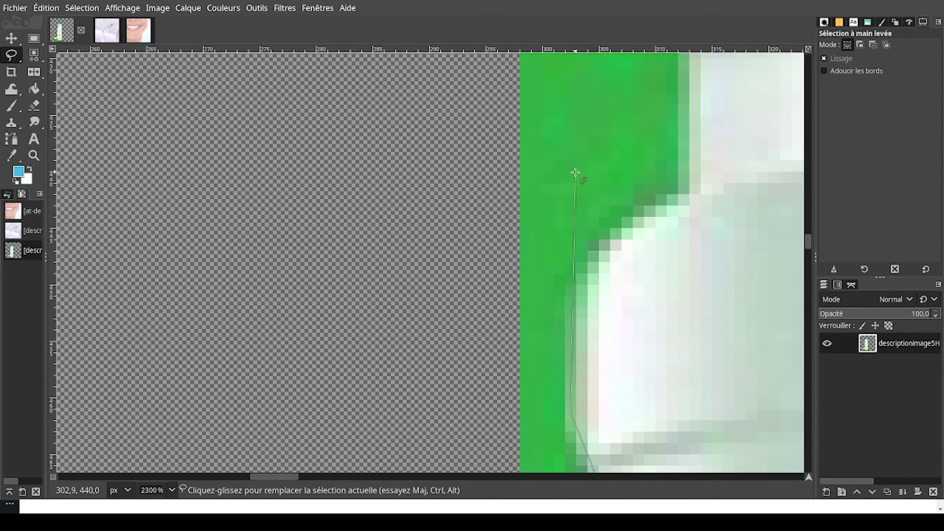
{"action": "left_click", "coordinate": [578, 274]}
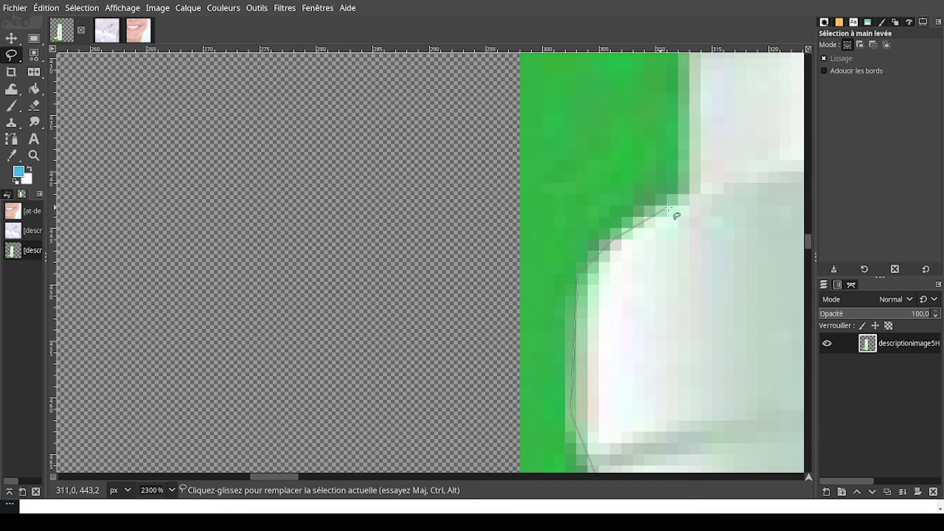
{"action": "left_click", "coordinate": [698, 199]}
Trace up the cap's vertical left side and along its rounded shoulder to the base of the pump neck
{"action": "scroll", "coordinate": [699, 128], "scroll_direction": "up", "scroll_amount": 2}
{"action": "scroll", "coordinate": [699, 123], "scroll_direction": "up", "scroll_amount": 3}
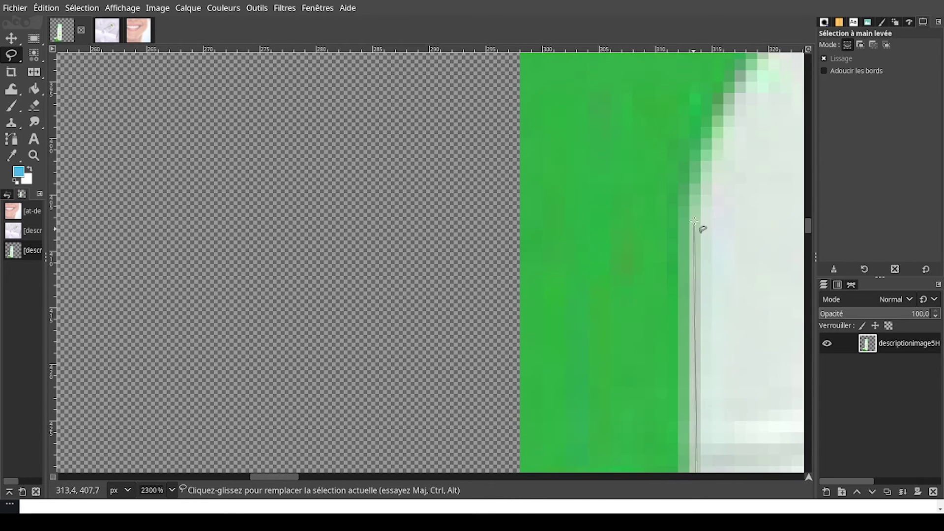
{"action": "left_click", "coordinate": [696, 172]}
{"action": "left_click", "coordinate": [729, 94]}
{"action": "scroll", "coordinate": [698, 101], "scroll_direction": "down", "scroll_amount": 3}
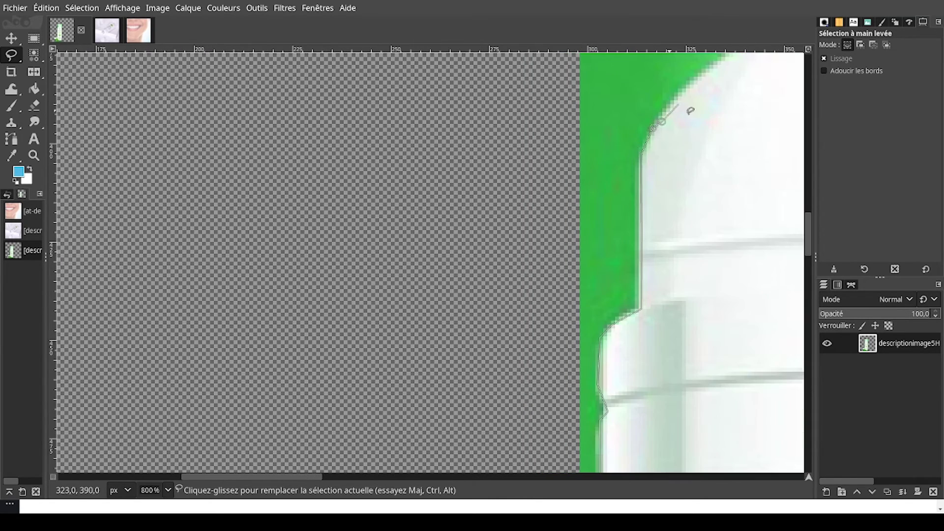
{"action": "scroll", "coordinate": [708, 148], "scroll_direction": "up", "scroll_amount": 2}
{"action": "left_click", "coordinate": [688, 302]}
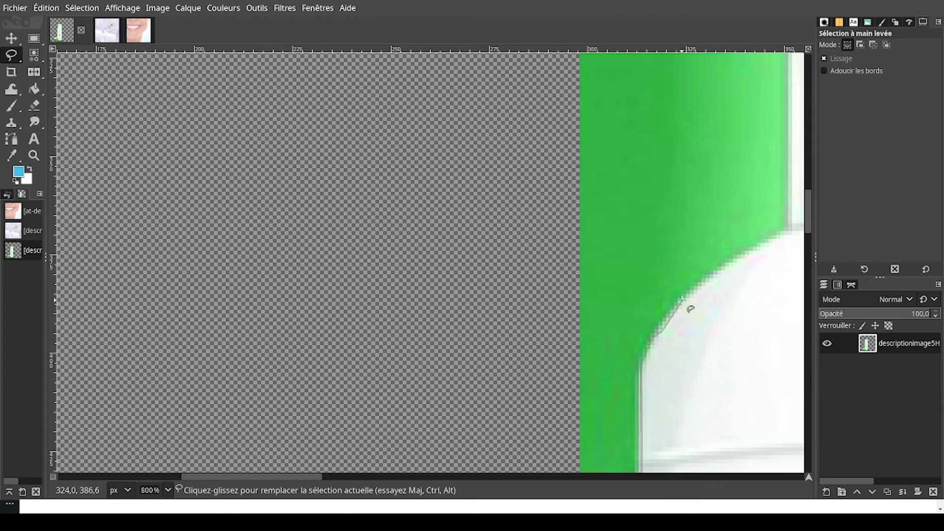
{"action": "left_click", "coordinate": [709, 281]}
{"action": "left_click", "coordinate": [746, 257]}
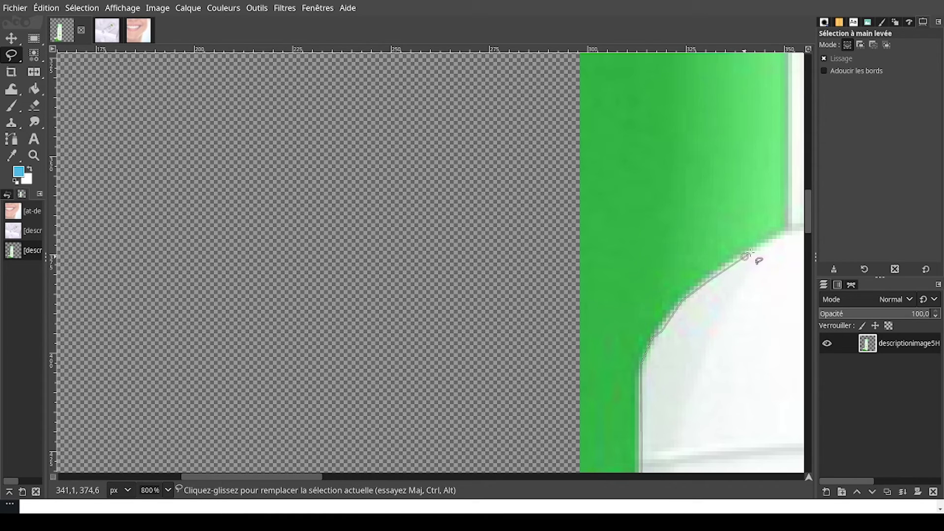
{"action": "left_click", "coordinate": [788, 235]}
Follow the pump neck's left edge upward and trace the curved underside of the spout to the nozzle's lower corner
{"action": "scroll", "coordinate": [718, 260], "scroll_direction": "down", "scroll_amount": 4}
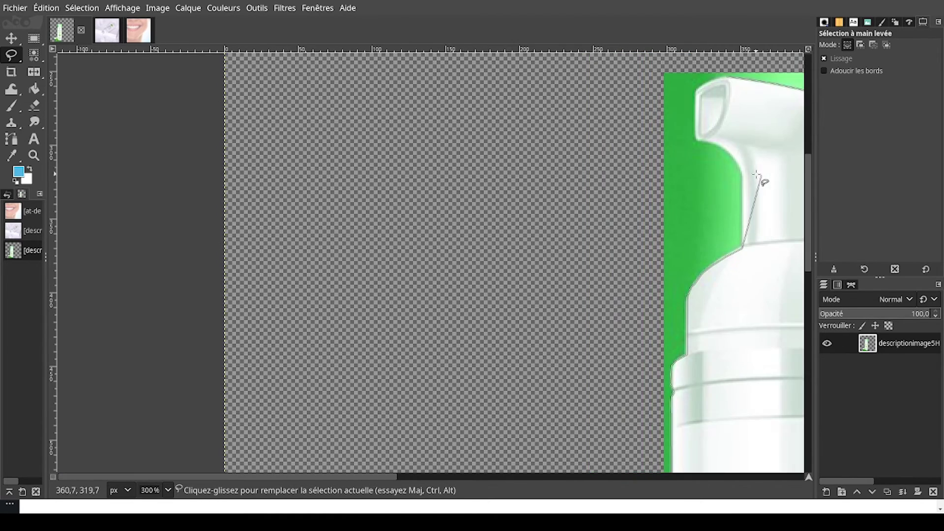
{"action": "scroll", "coordinate": [738, 187], "scroll_direction": "up", "scroll_amount": 4}
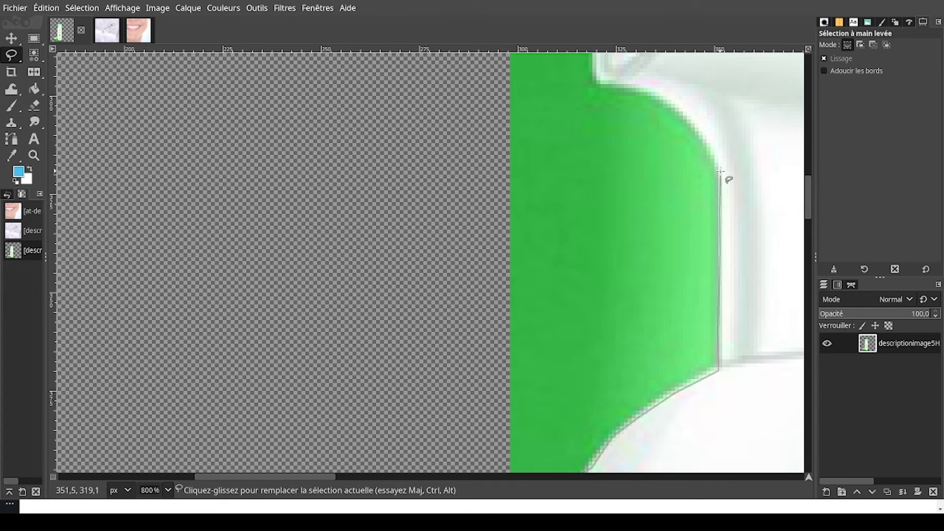
{"action": "left_click", "coordinate": [720, 171]}
{"action": "left_click", "coordinate": [703, 132]}
{"action": "left_click", "coordinate": [673, 104]}
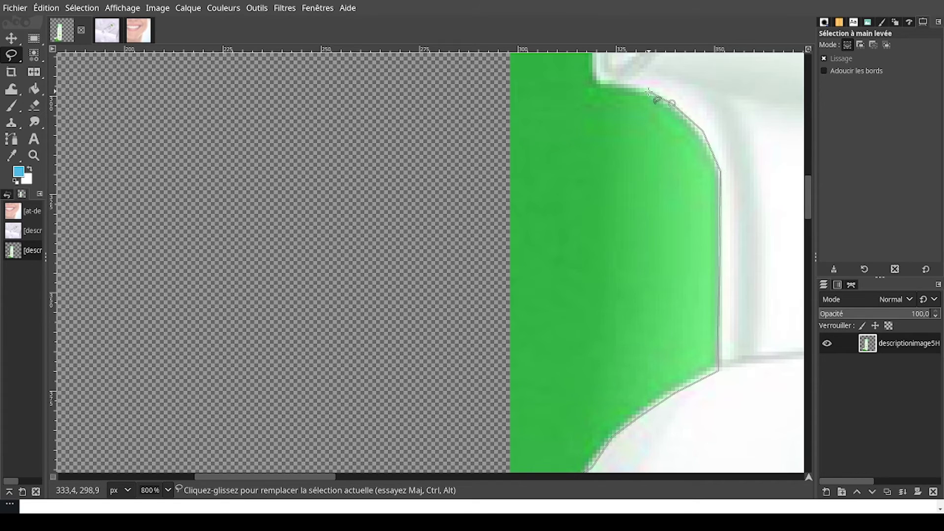
{"action": "left_click", "coordinate": [644, 89]}
{"action": "left_click", "coordinate": [601, 84]}
Trace around the nozzle opening's left and upper edges to the outline's starting point and complete the selection
{"action": "scroll", "coordinate": [598, 99], "scroll_direction": "up", "scroll_amount": 4}
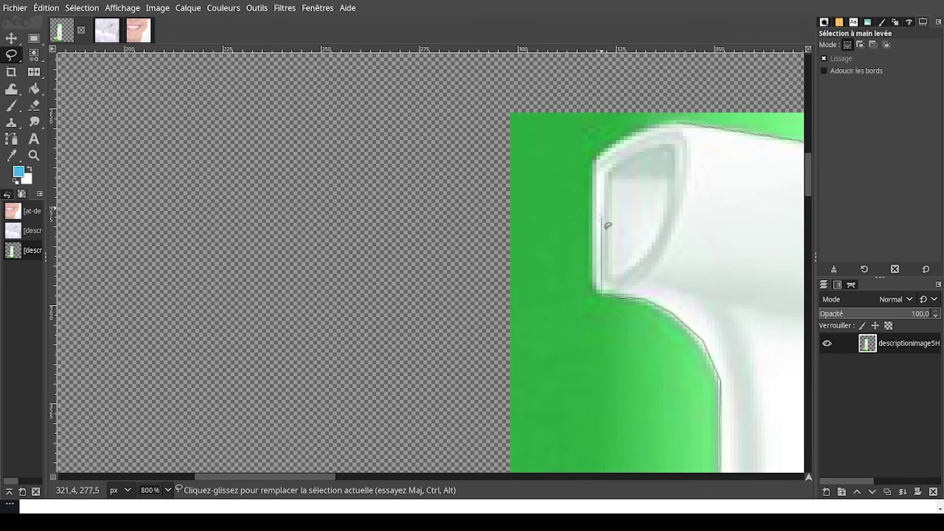
{"action": "left_click", "coordinate": [592, 285]}
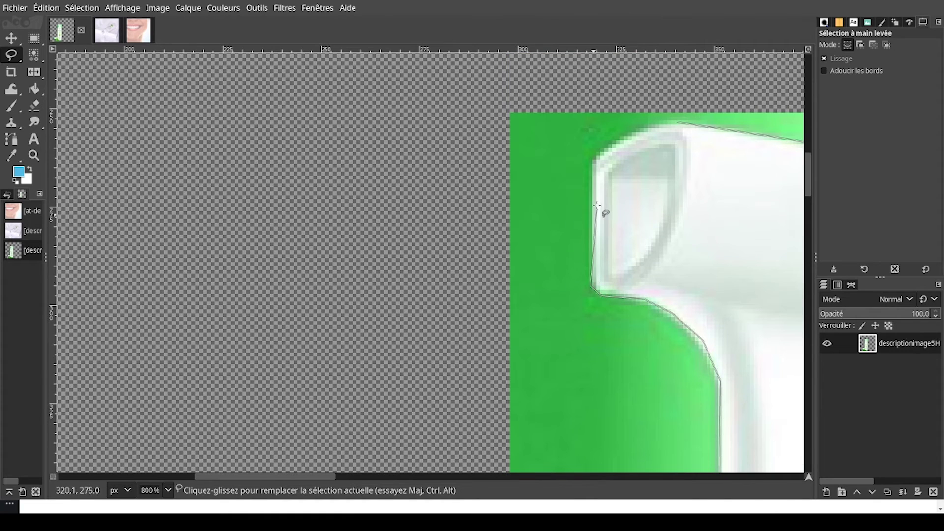
{"action": "left_click", "coordinate": [593, 157]}
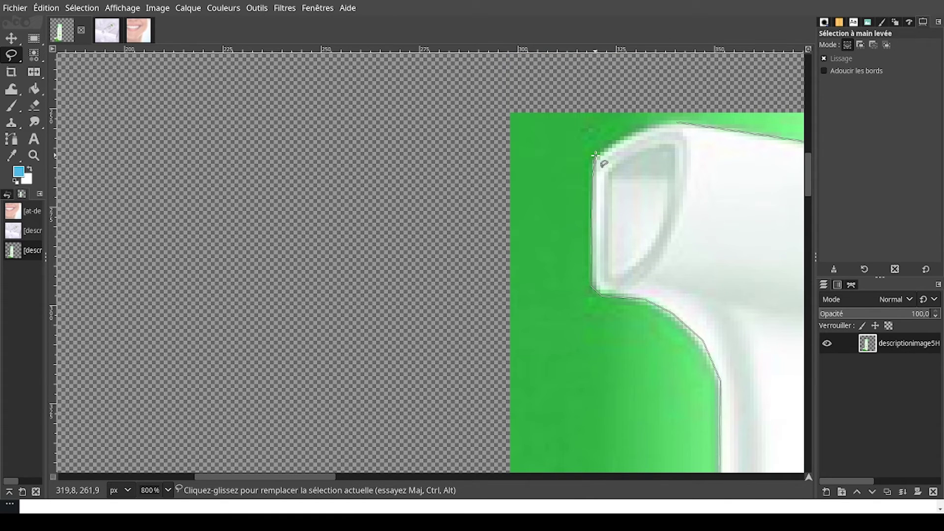
{"action": "left_click", "coordinate": [640, 128]}
{"action": "left_click", "coordinate": [677, 122]}
{"action": "key", "text": "Return"}
Cut the selected bottle and mint leaves, and delete the leftover background within a rectangular selection
{"action": "scroll", "coordinate": [566, 163], "scroll_direction": "down", "scroll_amount": 5}
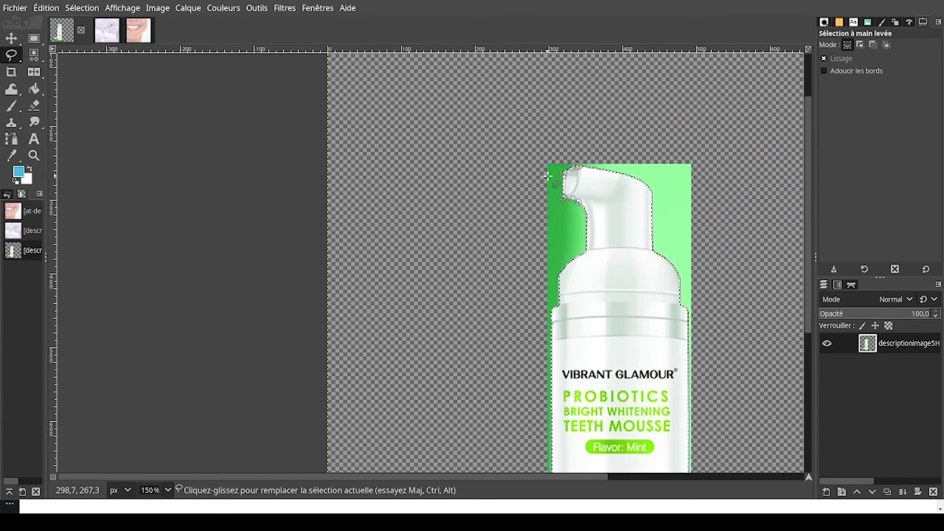
{"action": "key", "text": "ctrl+x"}
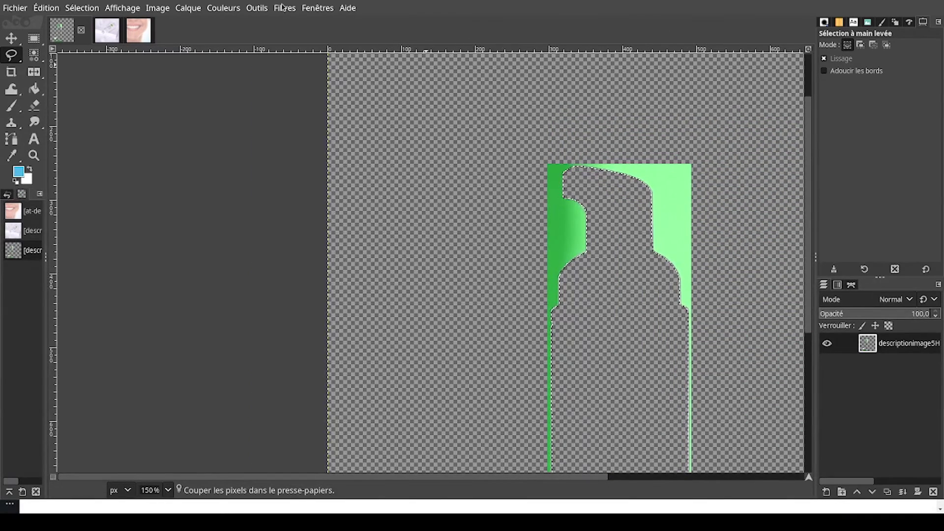
{"action": "scroll", "coordinate": [353, 132], "scroll_direction": "down", "scroll_amount": 1}
{"action": "scroll", "coordinate": [353, 132], "scroll_direction": "down", "scroll_amount": 1}
{"action": "left_click", "coordinate": [34, 38]}
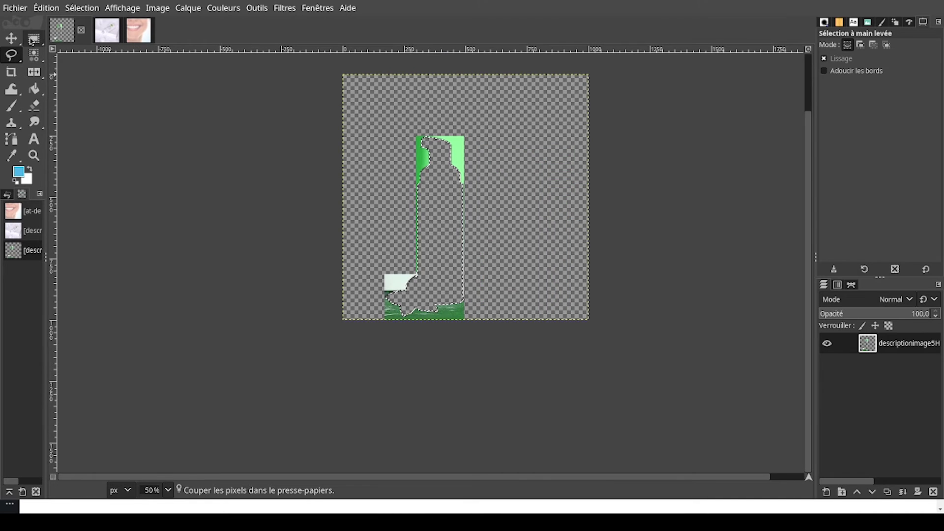
{"action": "left_click_drag", "start_coordinate": [351, 93], "coordinate": [523, 377]}
{"action": "key", "text": "Delete"}
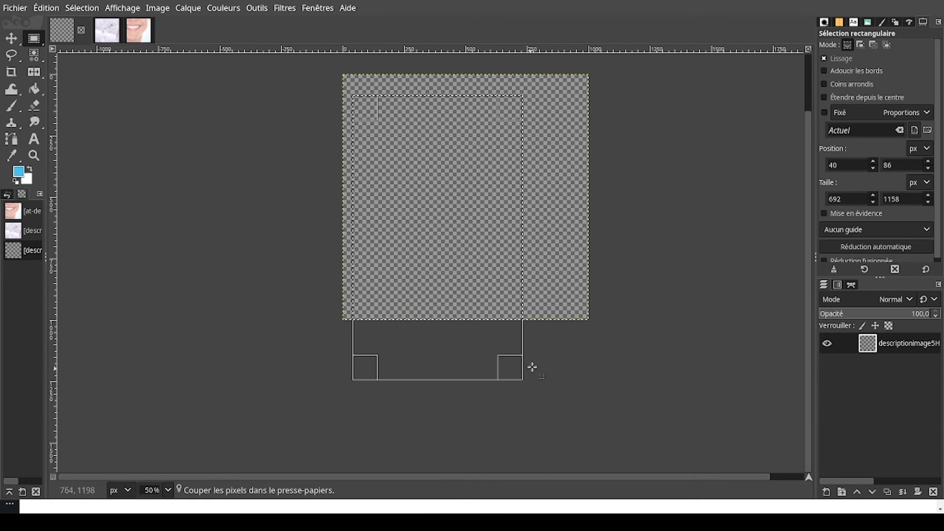
Paste the bottle and leaves back into the emptied image, shift them down and left, and convert the floating selection to a new layer
{"action": "left_click", "coordinate": [683, 233]}
{"action": "key", "text": "ctrl+v"}
{"action": "key", "text": "m"}
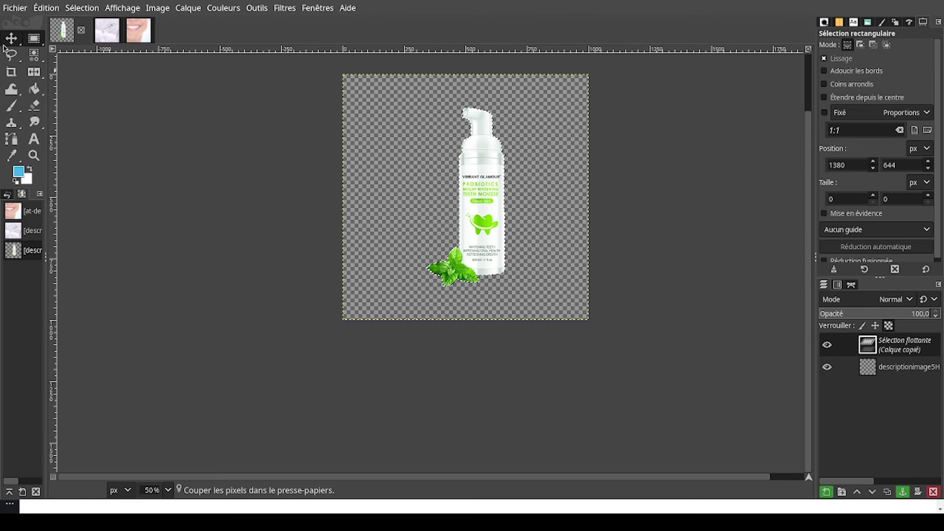
{"action": "left_click_drag", "start_coordinate": [418, 224], "coordinate": [381, 245]}
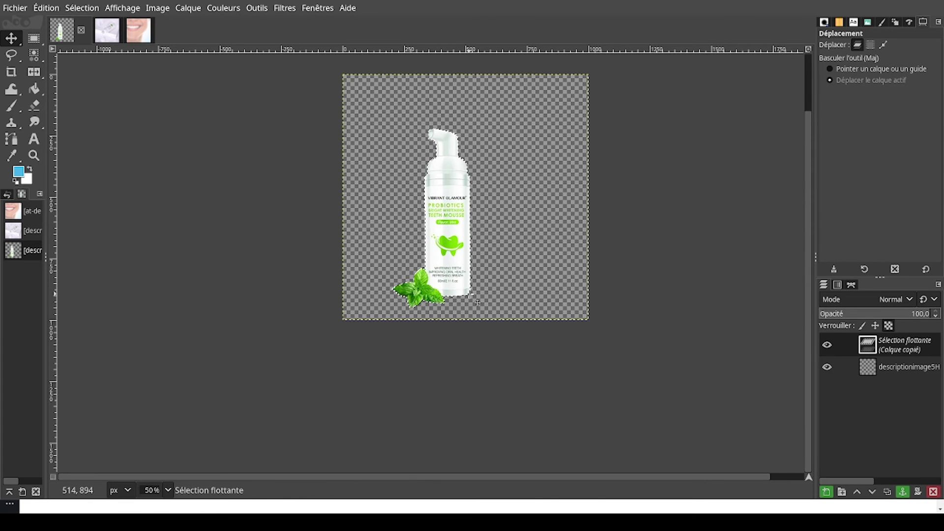
{"action": "left_click", "coordinate": [827, 492]}
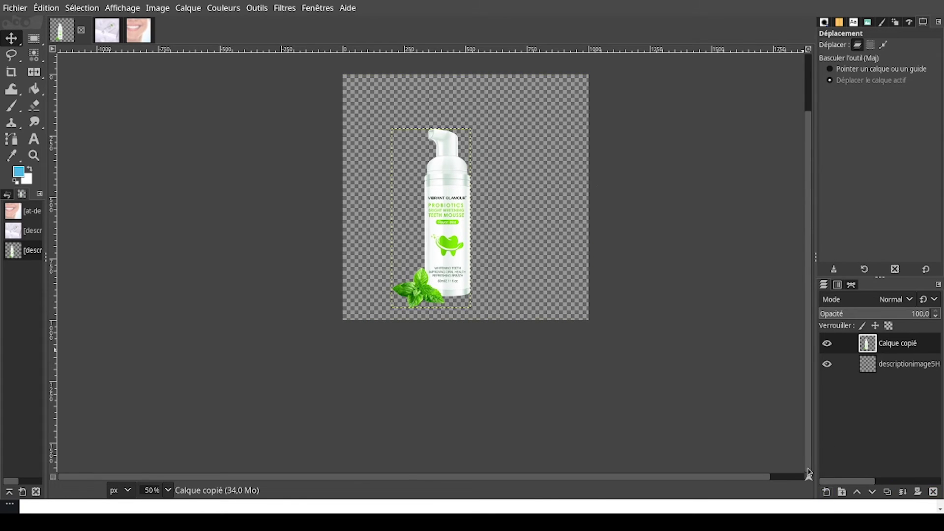
Nudge the pasted bottle layer toward the canvas centre and merge it into the layer below
{"action": "left_click_drag", "start_coordinate": [578, 197], "coordinate": [591, 193]}
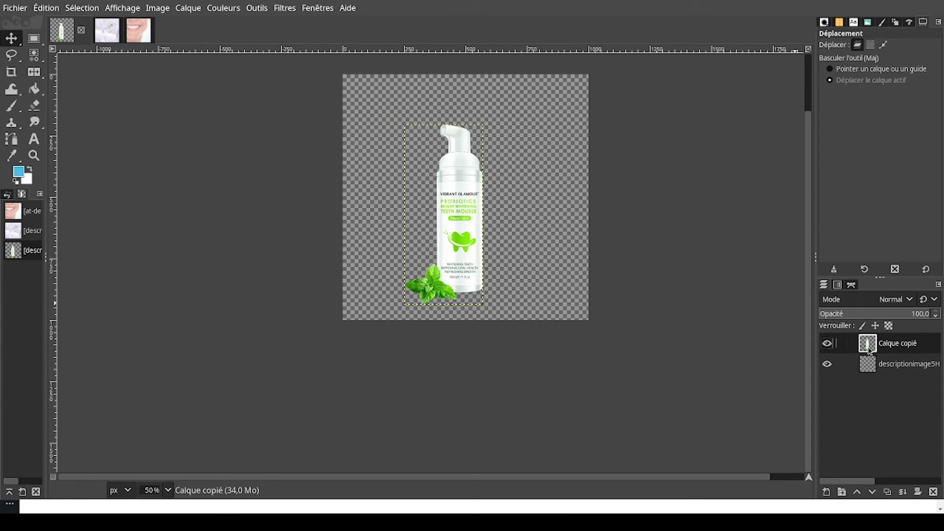
{"action": "left_click", "coordinate": [752, 139]}
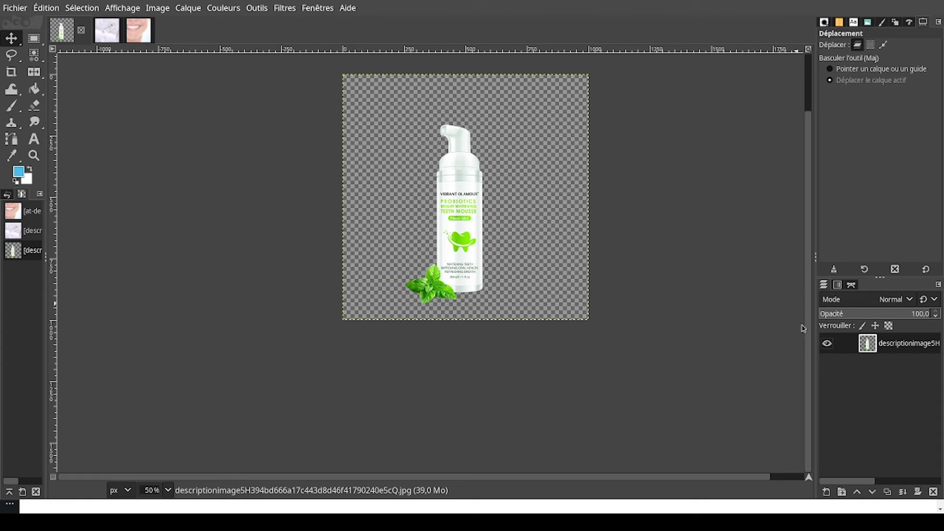
Add the cut-out bottle with mint leaves as a new layer in the smiling-mouth photo
{"action": "left_click", "coordinate": [14, 8]}
{"action": "left_click", "coordinate": [30, 170]}
{"action": "left_click", "coordinate": [30, 171]}
{"action": "left_click", "coordinate": [139, 30]}
{"action": "left_click_drag", "start_coordinate": [428, 299], "coordinate": [428, 299]}
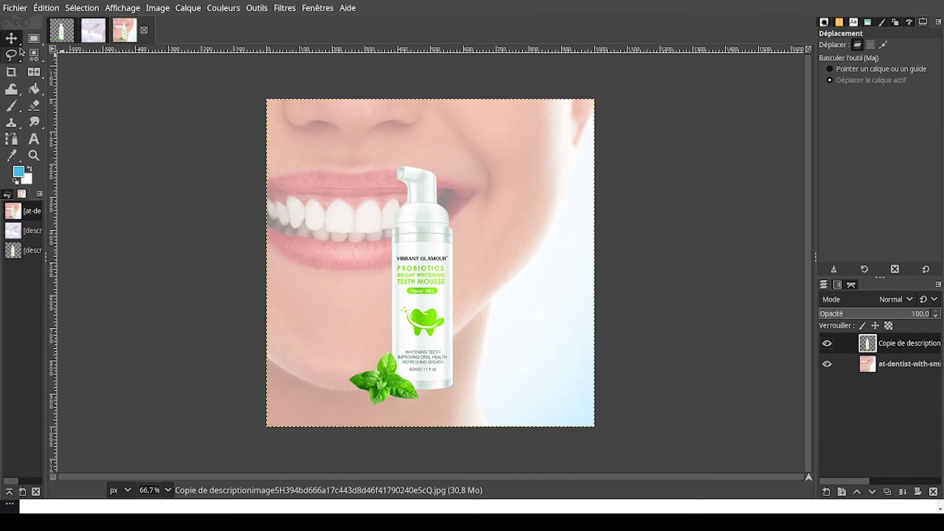
Enlarge the bottle layer and position it on the right side of the smile photo, beside the mouth
{"action": "left_click_drag", "start_coordinate": [442, 242], "coordinate": [534, 246]}
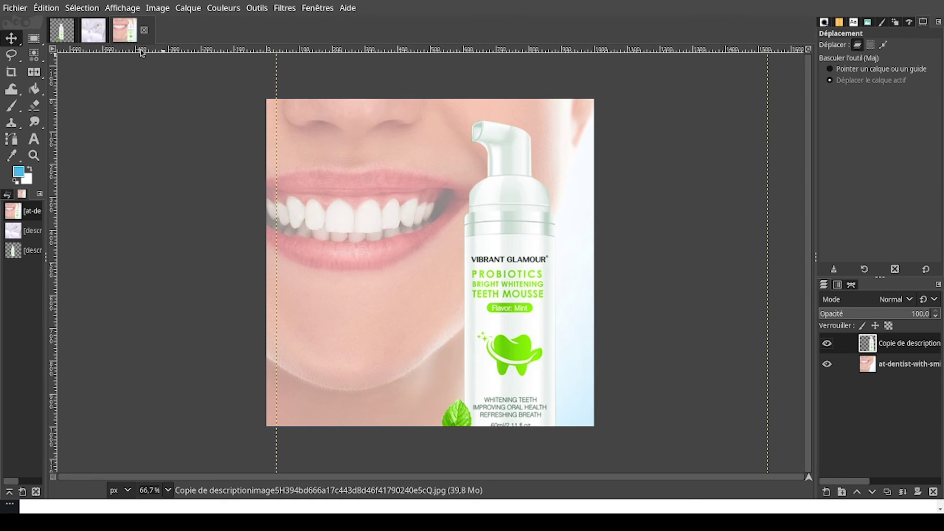
{"action": "left_click", "coordinate": [12, 38]}
{"action": "left_click_drag", "start_coordinate": [474, 338], "coordinate": [488, 296]}
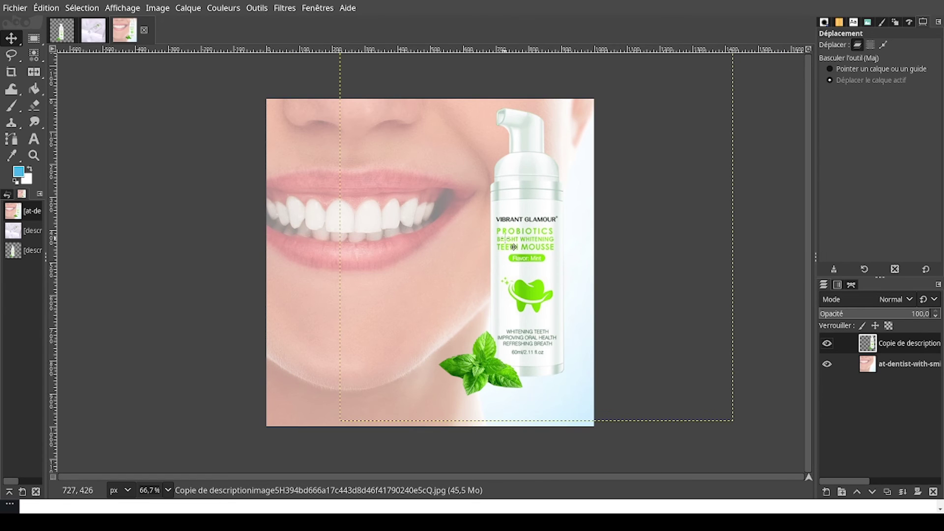
{"action": "left_click_drag", "start_coordinate": [540, 273], "coordinate": [552, 295]}
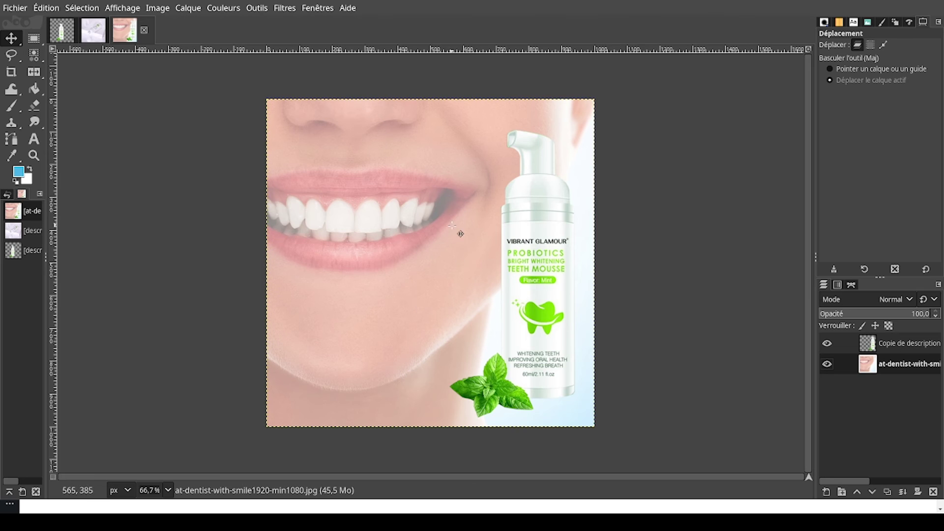
Undo the shift of the background layer and move the bottle layer slightly lower
{"action": "left_click_drag", "start_coordinate": [545, 290], "coordinate": [545, 293]}
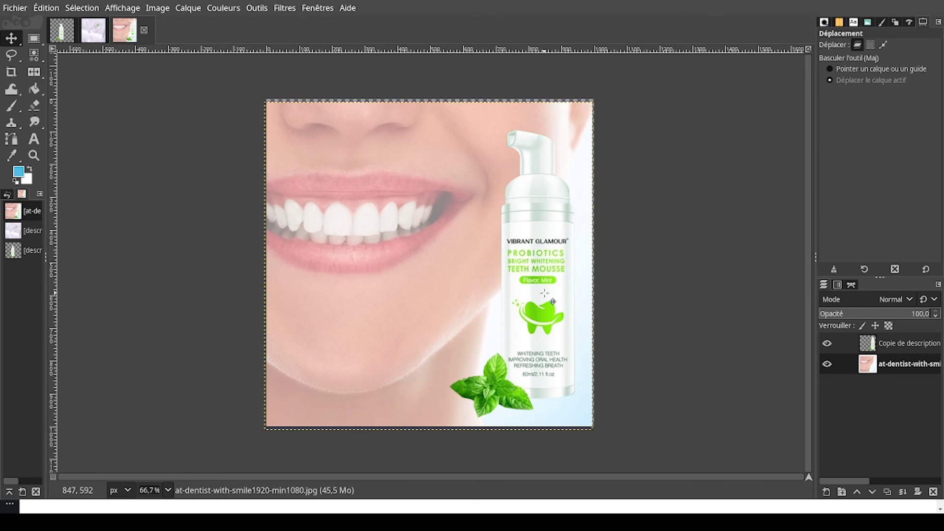
{"action": "key", "text": "ctrl+z"}
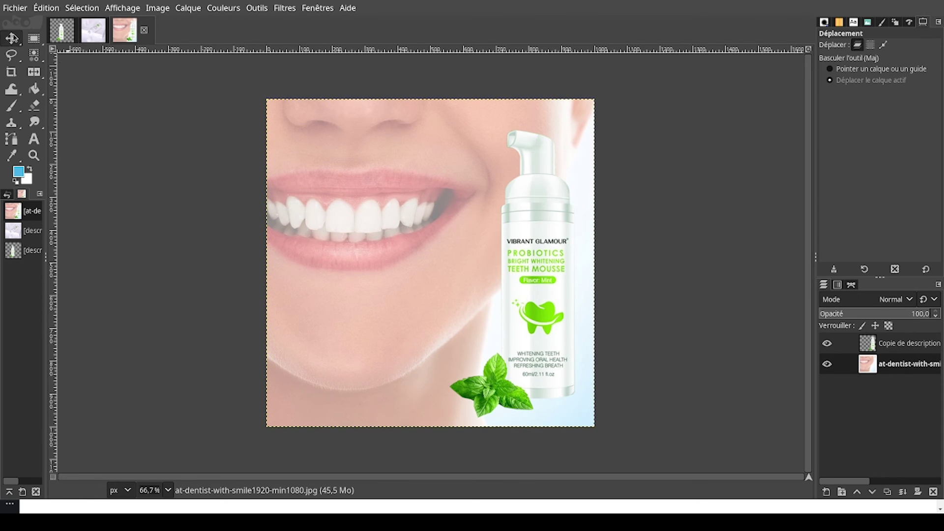
{"action": "left_click", "coordinate": [867, 352]}
{"action": "left_click_drag", "start_coordinate": [556, 307], "coordinate": [555, 315]}
{"action": "left_click", "coordinate": [870, 366]}
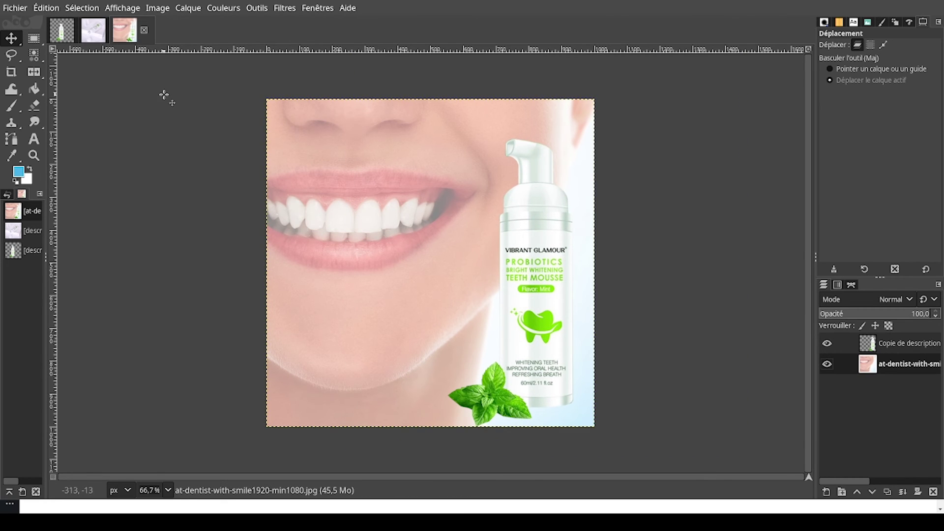
In the tilted bottle photo, start a Free Select outline along the bottle's lower edge from the collar to the base
{"action": "left_click", "coordinate": [93, 33]}
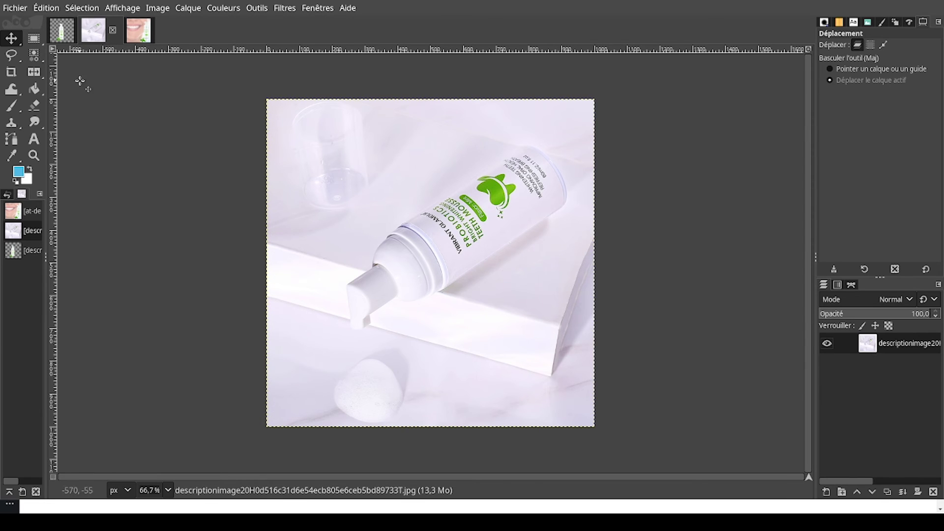
{"action": "left_click", "coordinate": [33, 38]}
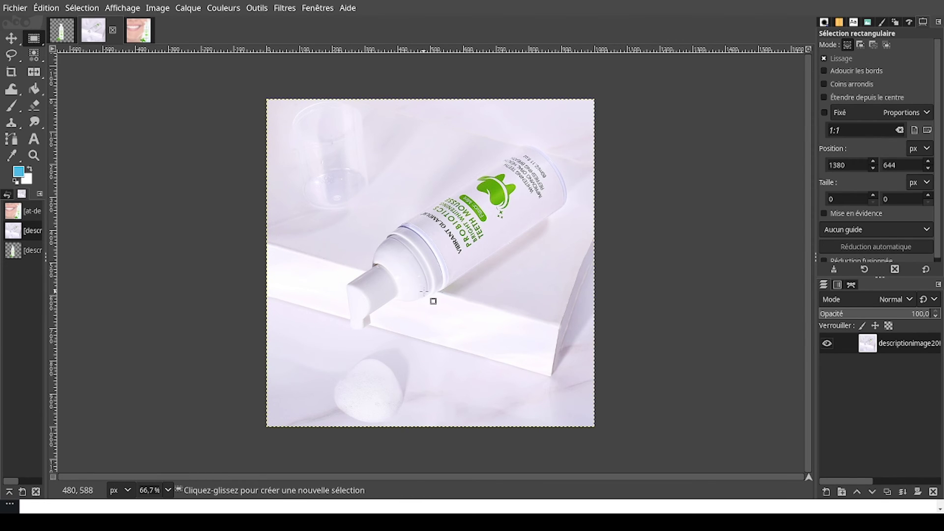
{"action": "key", "text": "f"}
{"action": "scroll", "coordinate": [438, 269], "scroll_direction": "up", "scroll_amount": 4}
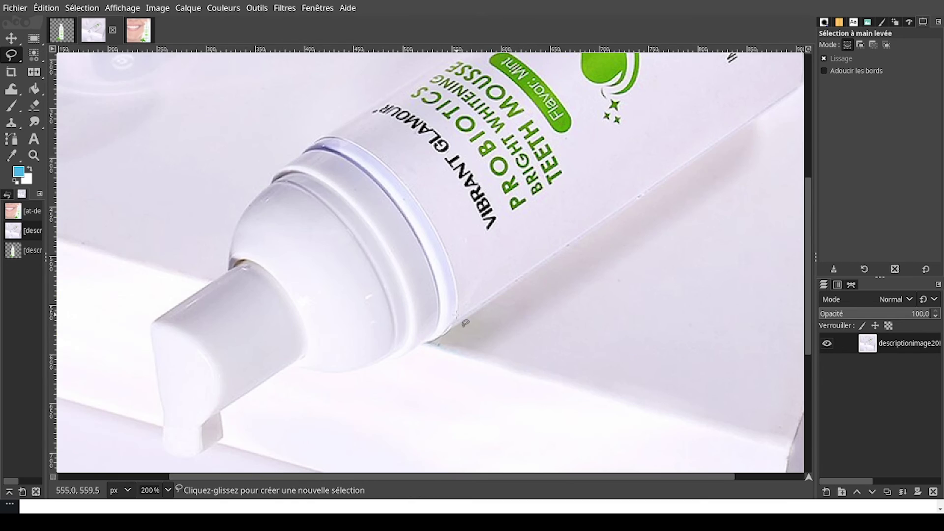
{"action": "scroll", "coordinate": [465, 323], "scroll_direction": "down", "scroll_amount": 2}
{"action": "scroll", "coordinate": [442, 334], "scroll_direction": "up", "scroll_amount": 1}
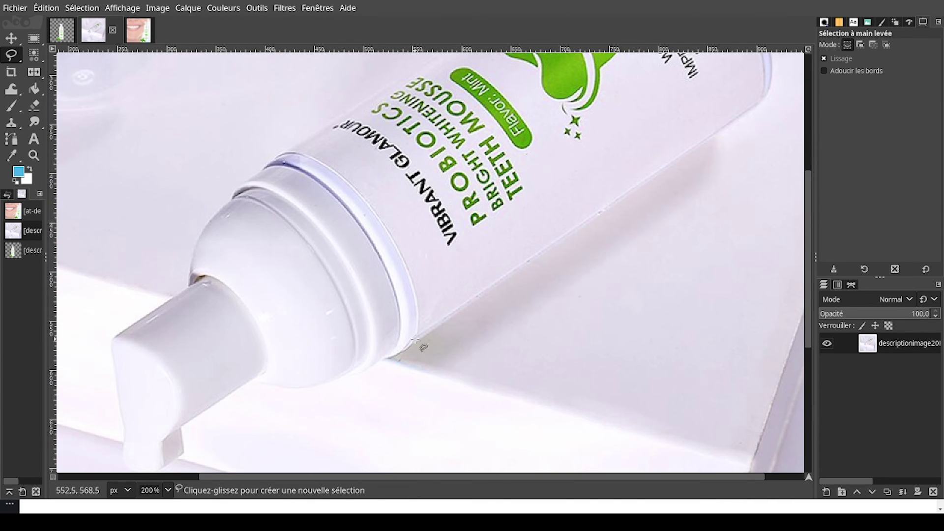
{"action": "left_click", "coordinate": [415, 339]}
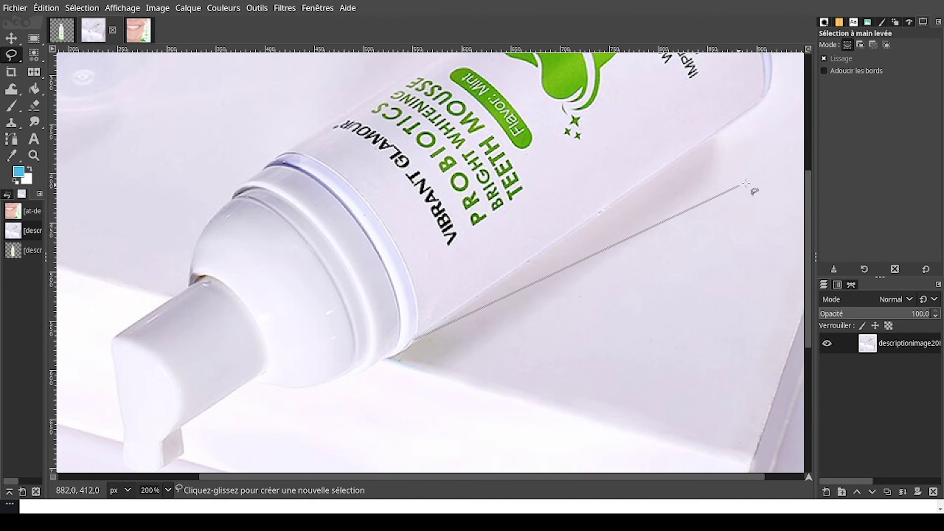
{"action": "left_click", "coordinate": [765, 97]}
{"action": "left_click", "coordinate": [772, 74]}
{"action": "scroll", "coordinate": [773, 81], "scroll_direction": "up", "scroll_amount": 5}
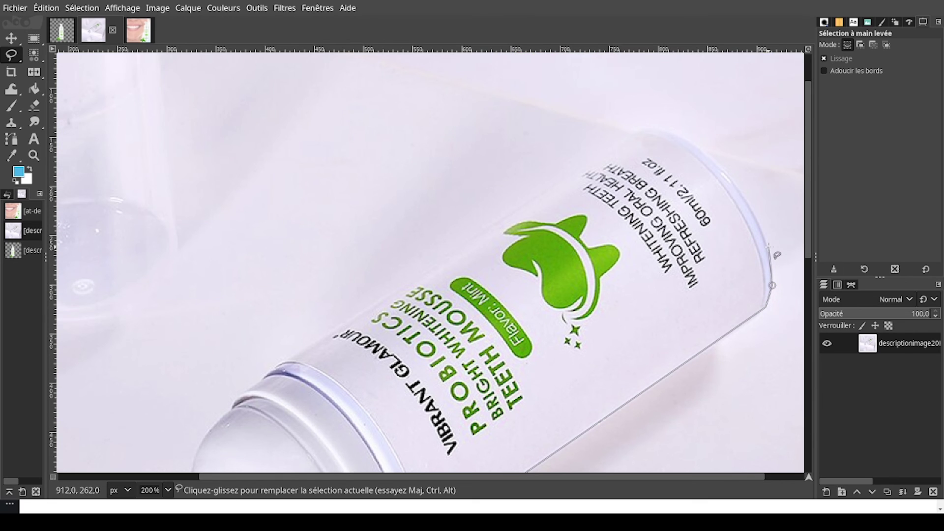
Continue the outline around the rounded base and along the bottle's upper edge to the collar and pump head
{"action": "mouse_move", "coordinate": [769, 246]}
{"action": "left_mouse_down"}
{"action": "mouse_move", "coordinate": [733, 174]}
{"action": "mouse_move", "coordinate": [685, 133]}
{"action": "mouse_move", "coordinate": [647, 127]}
{"action": "left_mouse_up"}
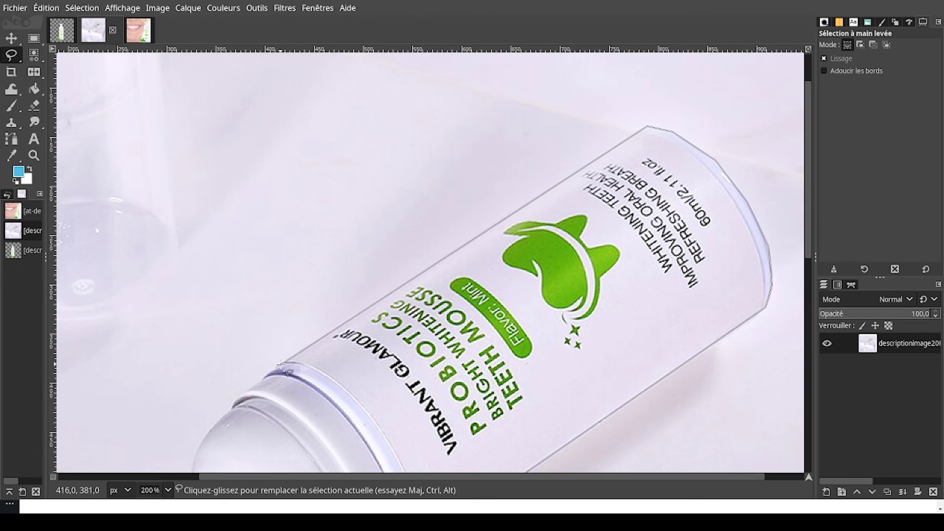
{"action": "left_click", "coordinate": [280, 364]}
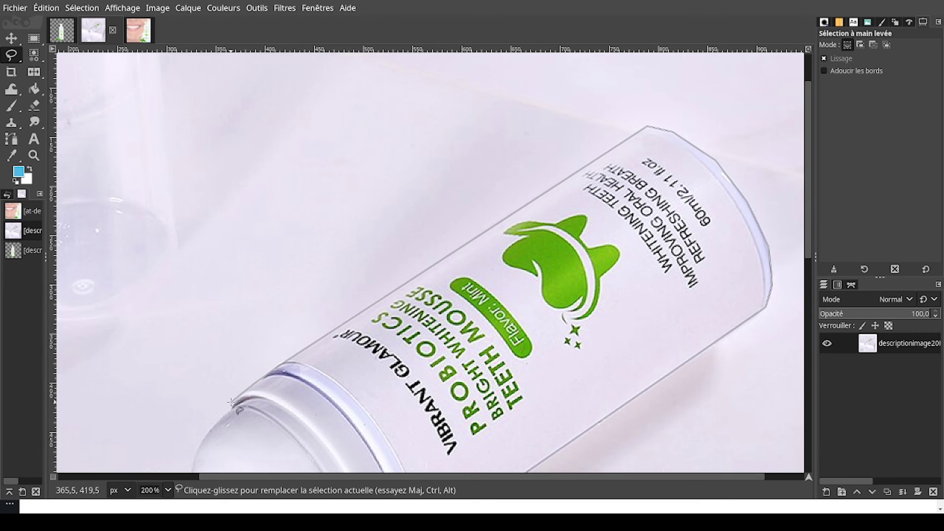
{"action": "left_click", "coordinate": [231, 402]}
{"action": "left_click", "coordinate": [210, 428]}
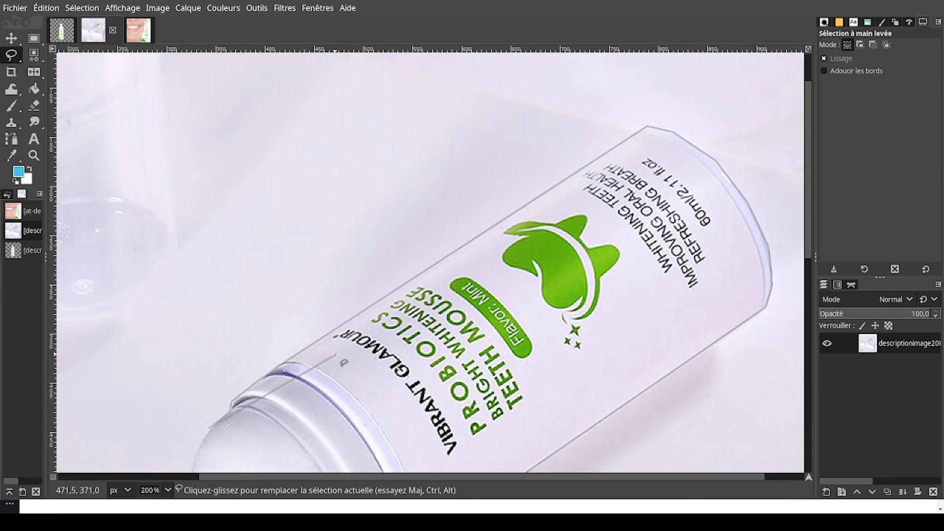
Extend the outline from the top of the pump head around the spout and its tip
{"action": "scroll", "coordinate": [344, 363], "scroll_direction": "down", "scroll_amount": 4}
{"action": "scroll", "coordinate": [342, 305], "scroll_direction": "up", "scroll_amount": 3}
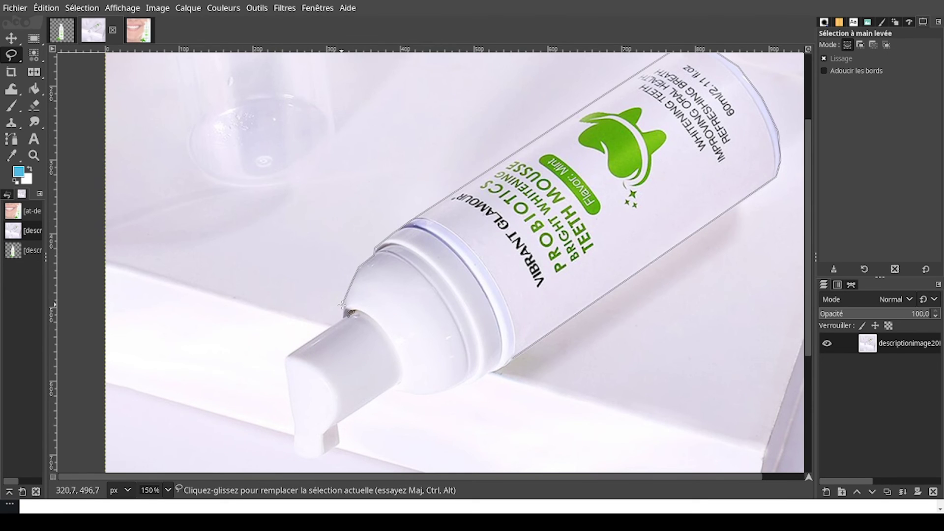
{"action": "left_click", "coordinate": [344, 311]}
{"action": "left_click", "coordinate": [286, 359]}
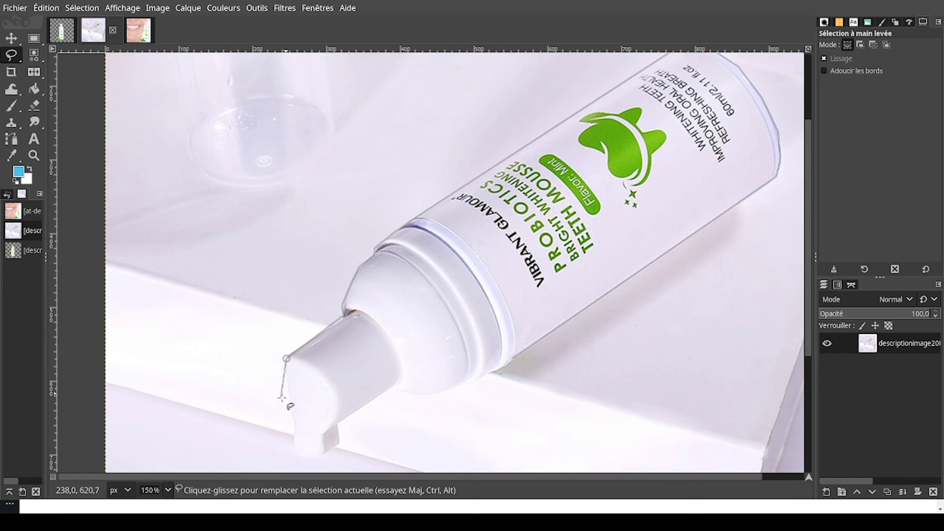
{"action": "left_click", "coordinate": [293, 423]}
{"action": "left_click", "coordinate": [294, 441]}
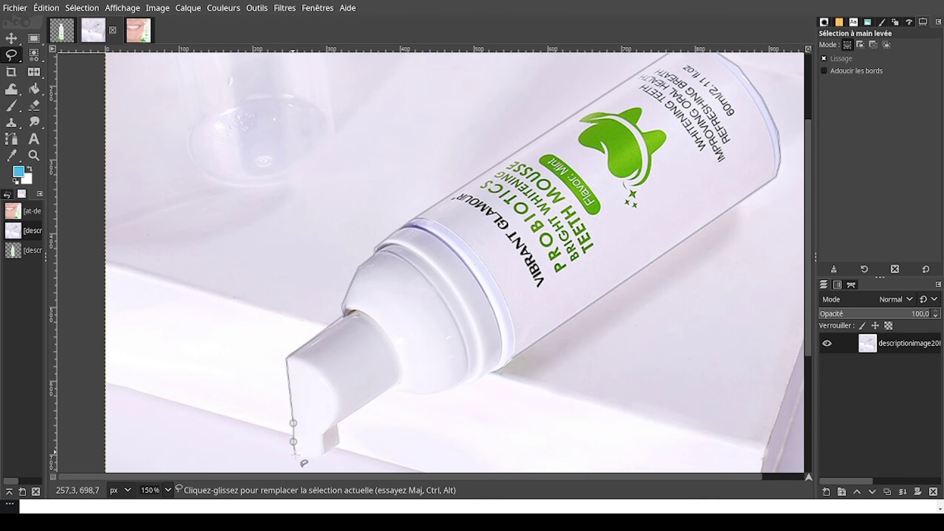
{"action": "left_click", "coordinate": [295, 455]}
{"action": "left_click", "coordinate": [311, 460]}
{"action": "left_click", "coordinate": [323, 453]}
{"action": "left_click", "coordinate": [339, 445]}
{"action": "left_click", "coordinate": [337, 425]}
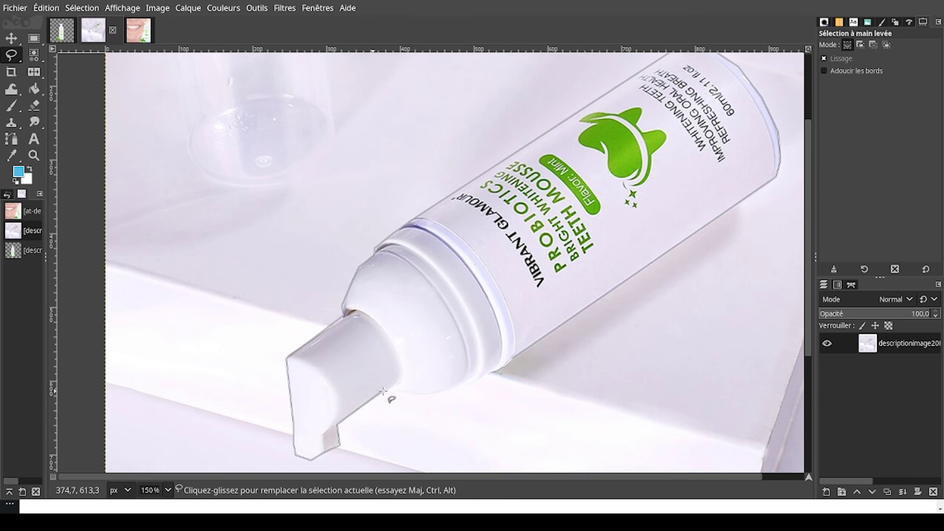
Trace the underside of the spout and pump head and close the outline at its starting point
{"action": "left_click", "coordinate": [389, 389]}
{"action": "left_click", "coordinate": [410, 395]}
{"action": "left_click", "coordinate": [448, 393]}
{"action": "left_click", "coordinate": [465, 386]}
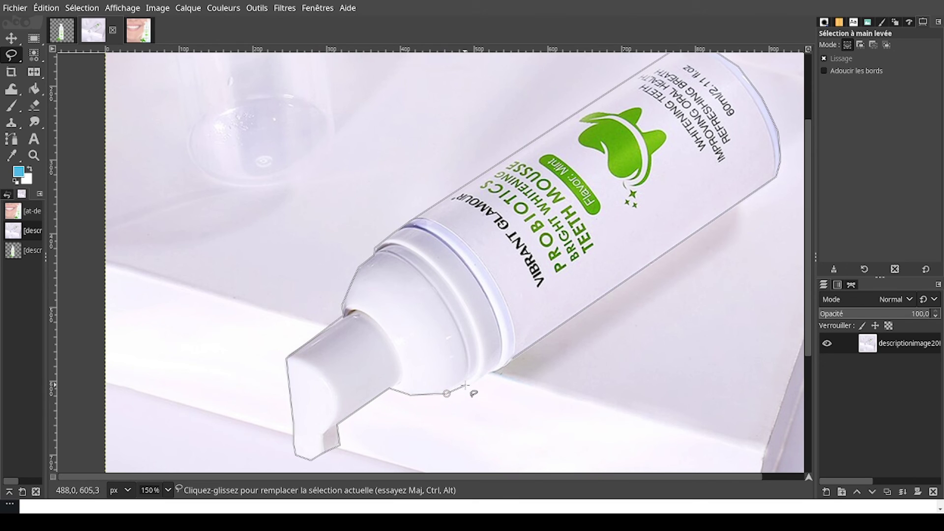
{"action": "left_click", "coordinate": [480, 381]}
{"action": "left_click", "coordinate": [492, 373]}
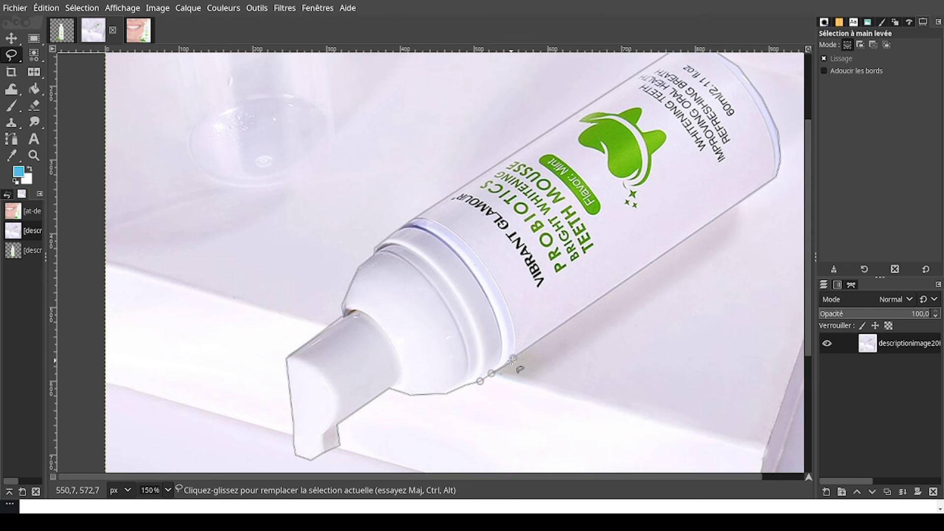
{"action": "left_click", "coordinate": [514, 358]}
{"action": "scroll", "coordinate": [381, 336], "scroll_direction": "down", "scroll_amount": 2}
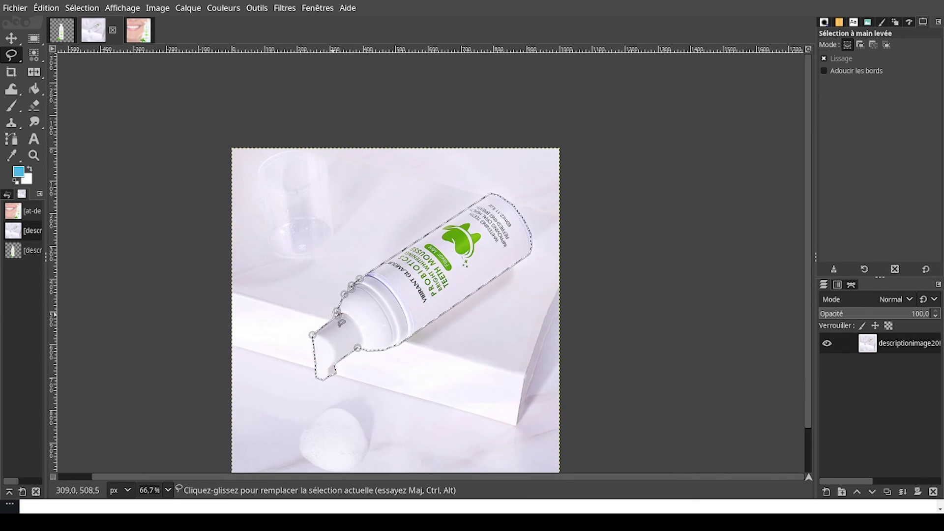
Turn the closed outline into a selection and cut the bottle out of the photo
{"action": "key", "text": "Return"}
{"action": "key", "text": "ctrl+x"}
{"action": "scroll", "coordinate": [510, 241], "scroll_direction": "down", "scroll_amount": 2}
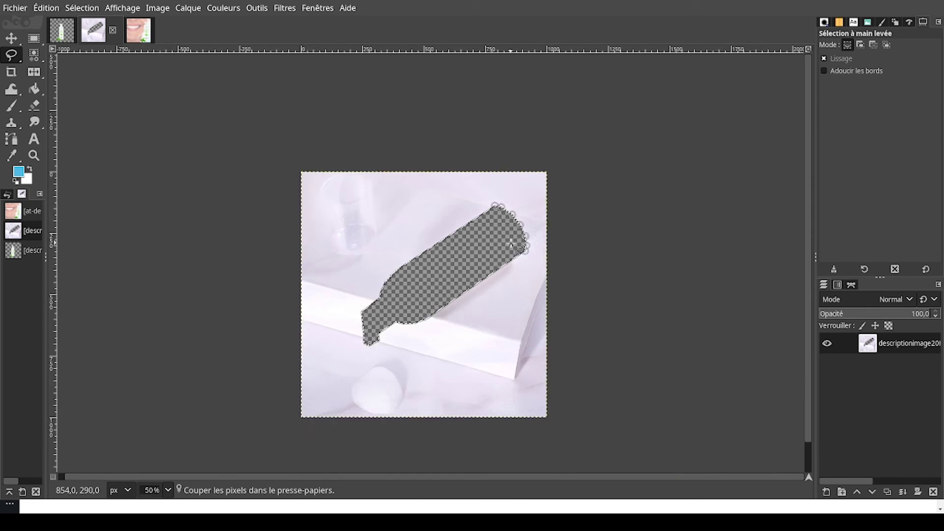
Select the whole remaining picture with a rectangle, delete the background and clear the selection
{"action": "key", "text": "r"}
{"action": "left_click_drag", "start_coordinate": [318, 159], "coordinate": [632, 411]}
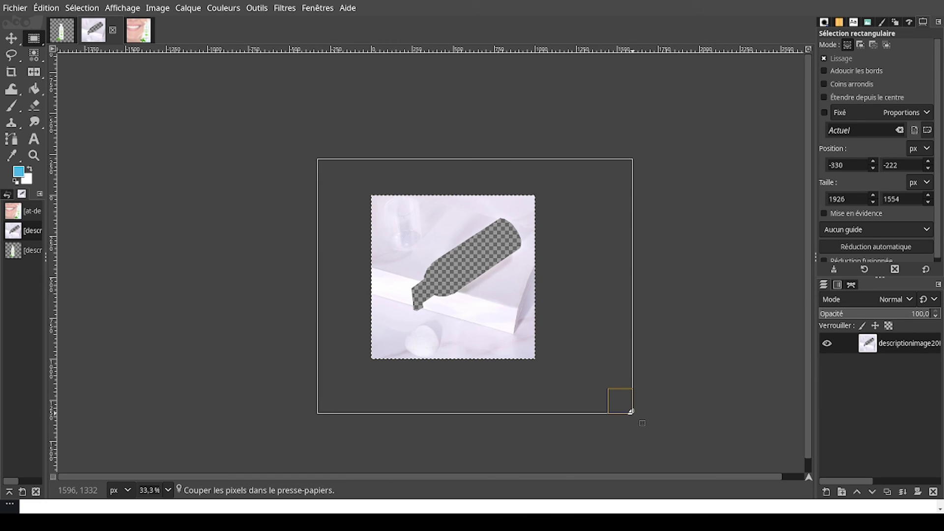
{"action": "key", "text": "Delete"}
{"action": "left_click", "coordinate": [669, 164]}
Paste the cut bottle onto the transparent canvas and anchor the floating selection to the layer
{"action": "key", "text": "ctrl+v"}
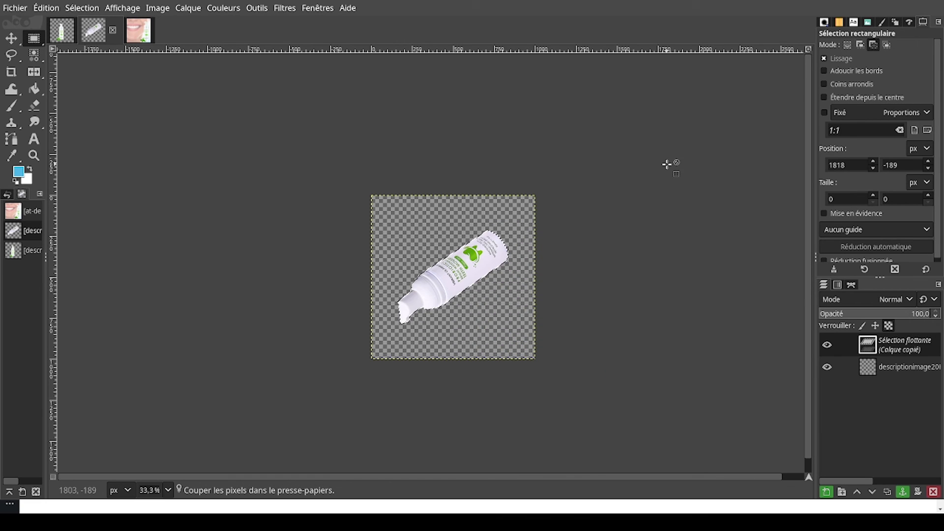
{"action": "left_click", "coordinate": [34, 55]}
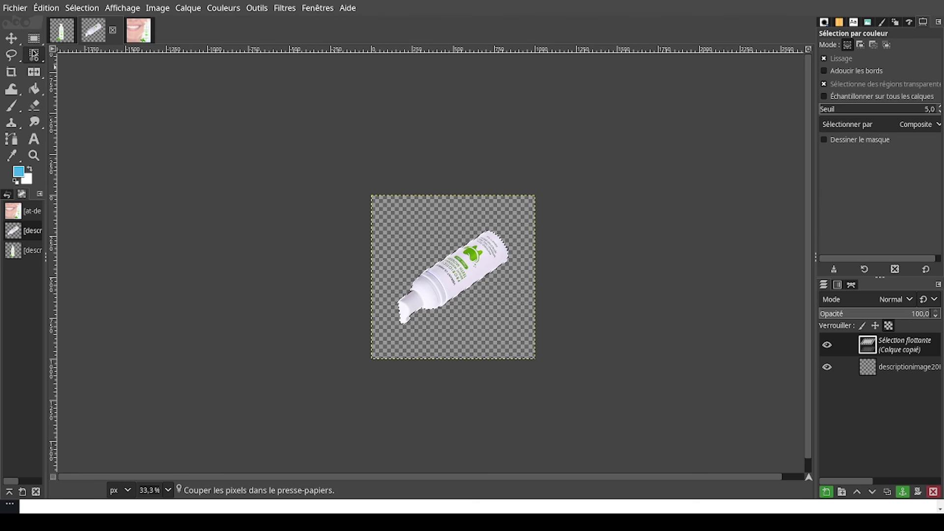
{"action": "left_click", "coordinate": [34, 39]}
{"action": "left_click", "coordinate": [336, 147]}
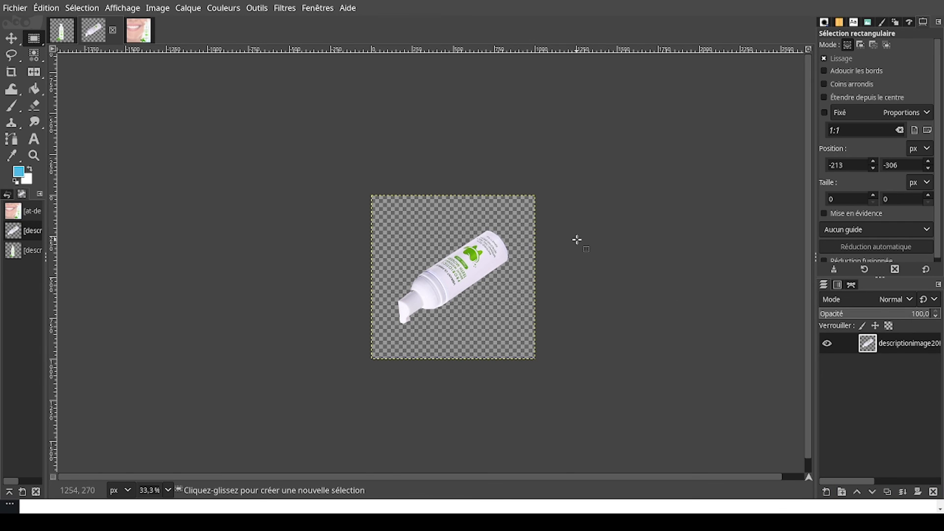
Examine the cut-out bottle's edges closely around the collar, base, pump head and spout
{"action": "scroll", "coordinate": [332, 243], "scroll_direction": "up", "scroll_amount": 7}
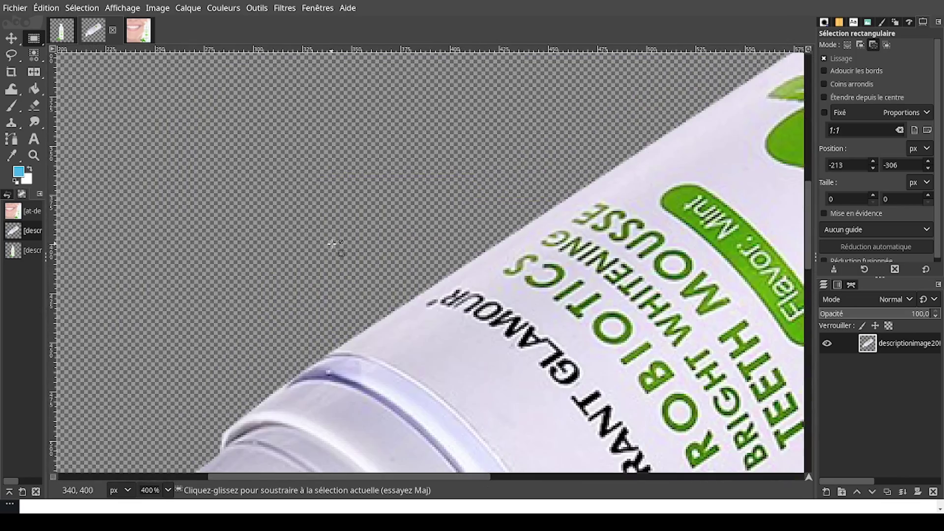
{"action": "scroll", "coordinate": [332, 243], "scroll_direction": "down", "scroll_amount": 5}
{"action": "scroll", "coordinate": [305, 326], "scroll_direction": "up", "scroll_amount": 3}
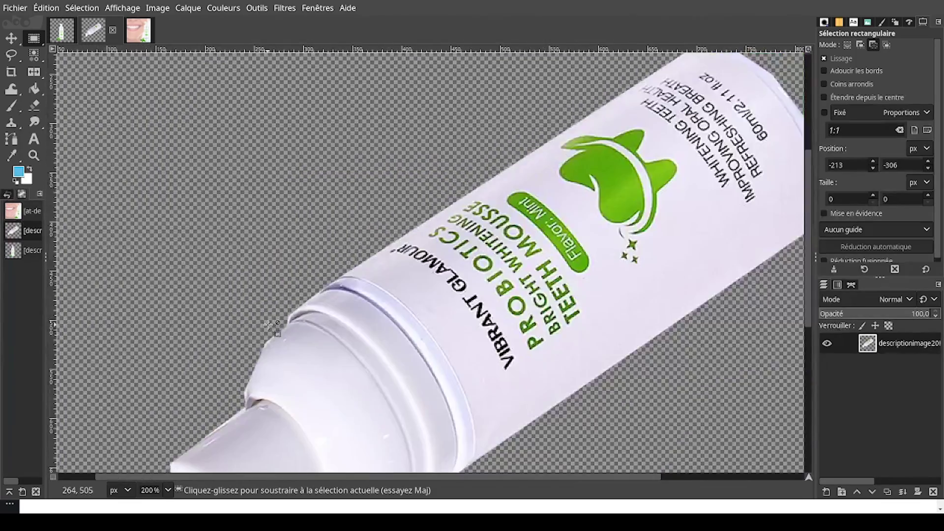
{"action": "scroll", "coordinate": [271, 325], "scroll_direction": "down", "scroll_amount": 3}
{"action": "scroll", "coordinate": [480, 299], "scroll_direction": "up", "scroll_amount": 4}
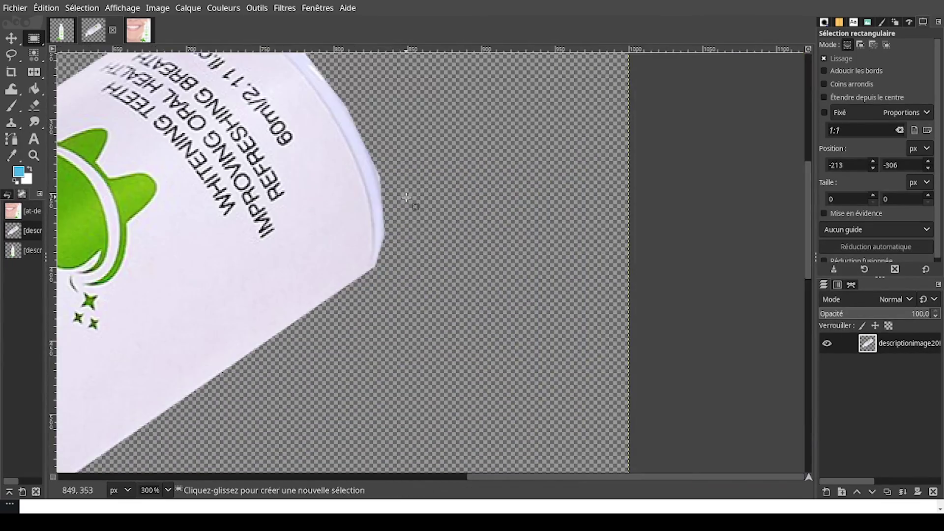
{"action": "scroll", "coordinate": [393, 196], "scroll_direction": "down", "scroll_amount": 3}
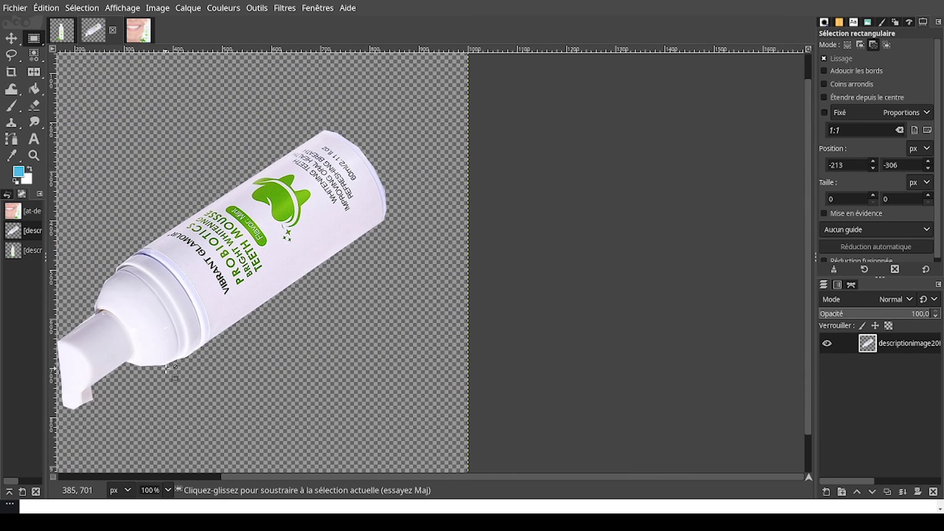
{"action": "scroll", "coordinate": [409, 340], "scroll_direction": "down", "scroll_amount": 3}
{"action": "scroll", "coordinate": [407, 359], "scroll_direction": "up", "scroll_amount": 4}
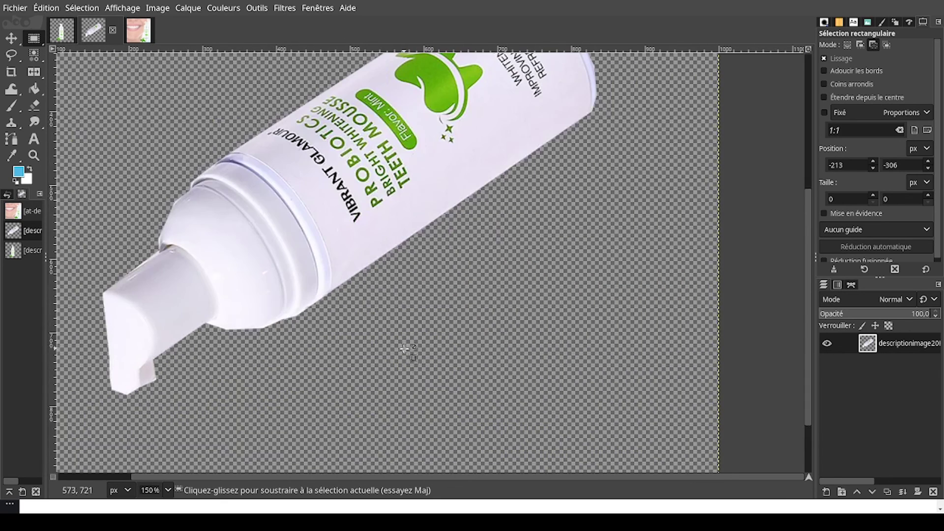
Undo the bottle cut-out and background deletion to restore the original photo
{"action": "key", "text": "ctrl+v"}
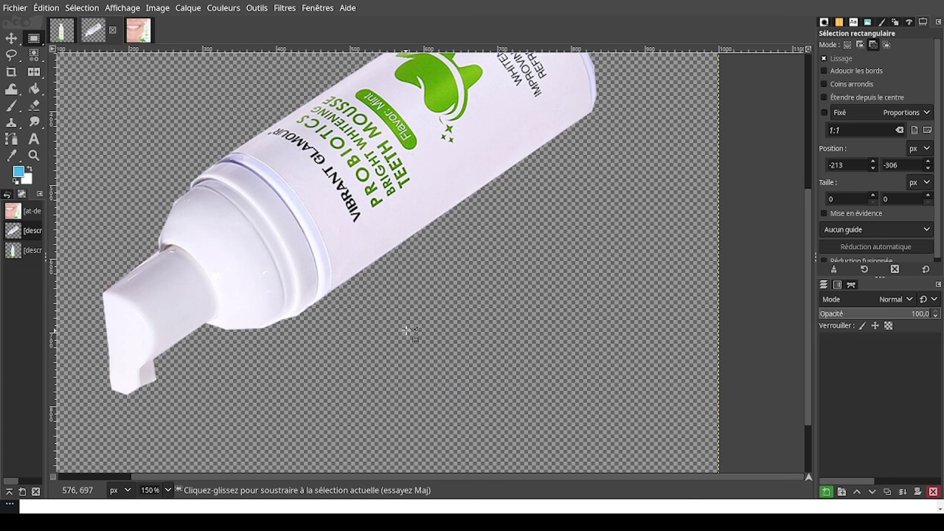
{"action": "key", "text": "ctrl+z"}
{"action": "left_click", "coordinate": [34, 55]}
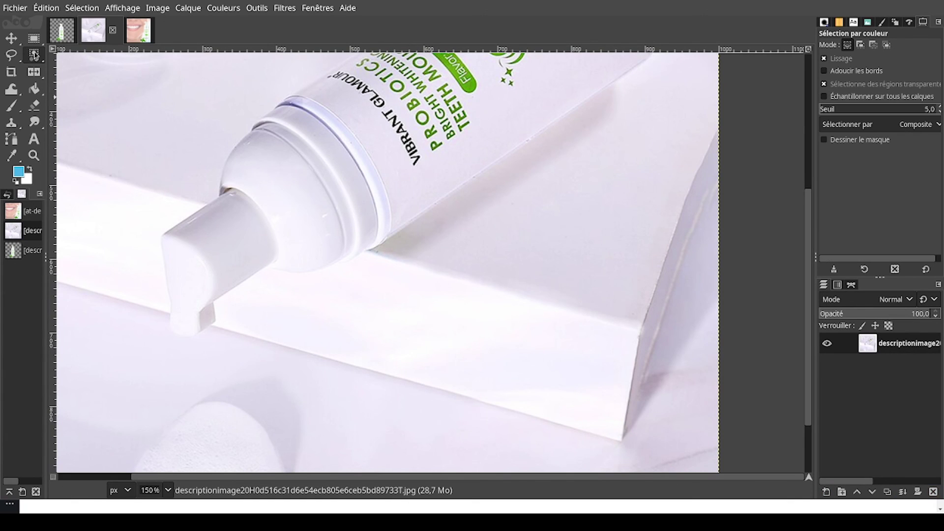
Try tracing the underside of the pump head more precisely at high magnification with Free Select, then discard the unfinished outline
{"action": "key", "text": "f"}
{"action": "scroll", "coordinate": [269, 254], "scroll_direction": "up", "scroll_amount": 5}
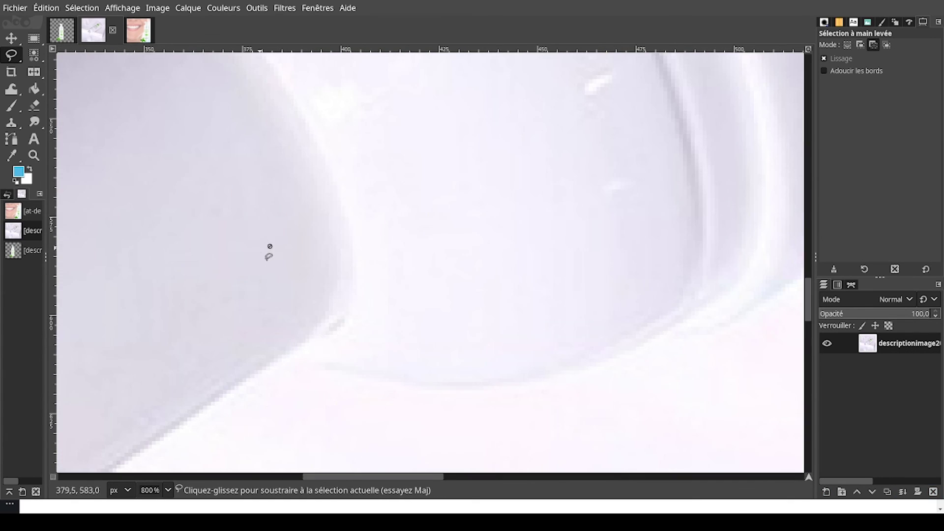
{"action": "left_click", "coordinate": [298, 361]}
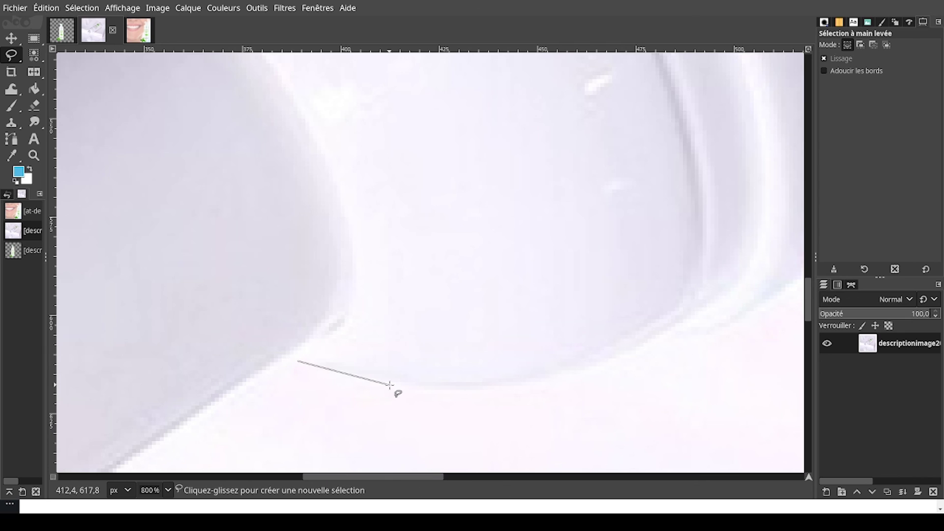
{"action": "left_click", "coordinate": [387, 381]}
{"action": "left_click", "coordinate": [427, 386]}
{"action": "left_click", "coordinate": [474, 384]}
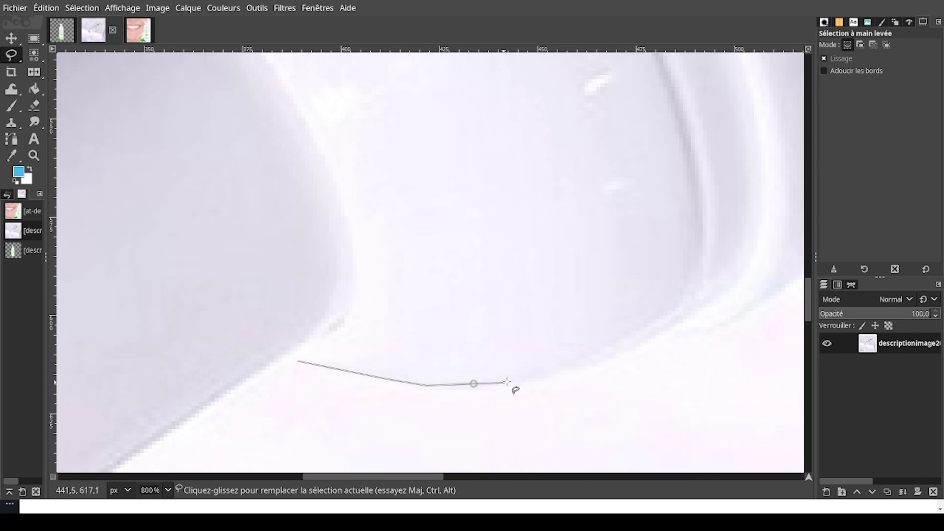
{"action": "left_click", "coordinate": [534, 377]}
{"action": "left_click", "coordinate": [586, 363]}
{"action": "left_click", "coordinate": [624, 350]}
{"action": "left_click", "coordinate": [660, 337]}
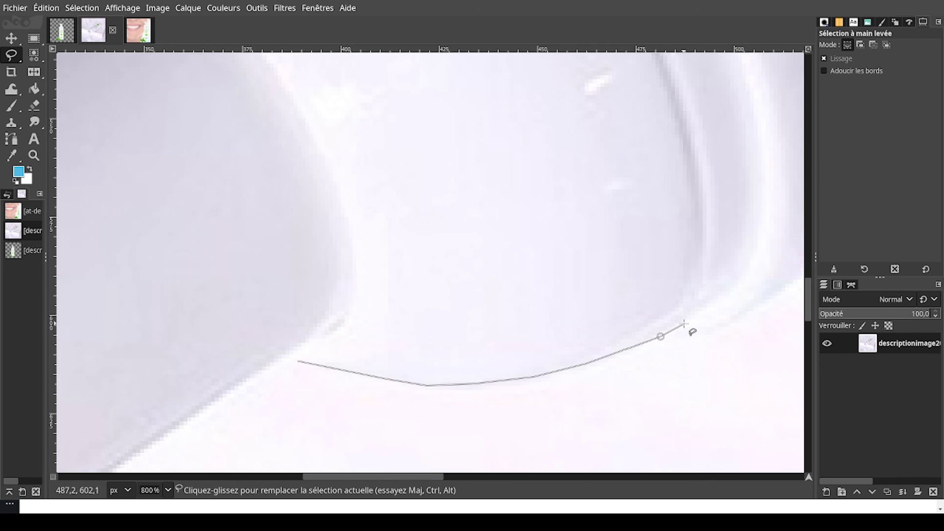
{"action": "left_click", "coordinate": [746, 314]}
{"action": "left_click", "coordinate": [769, 300]}
{"action": "key", "text": "minus"}
{"action": "key", "text": "minus"}
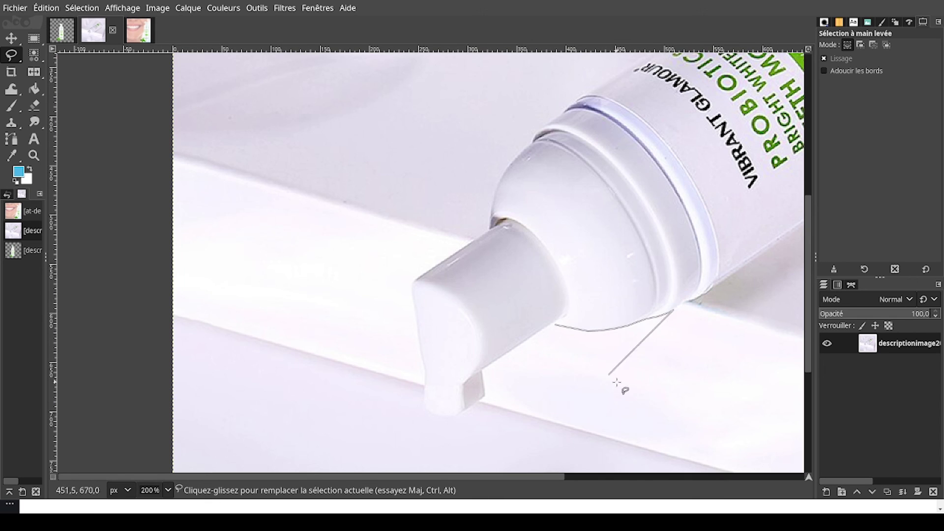
{"action": "key", "text": "Escape"}
{"action": "scroll", "coordinate": [252, 295], "scroll_direction": "down", "scroll_amount": 3, "text": "ctrl"}
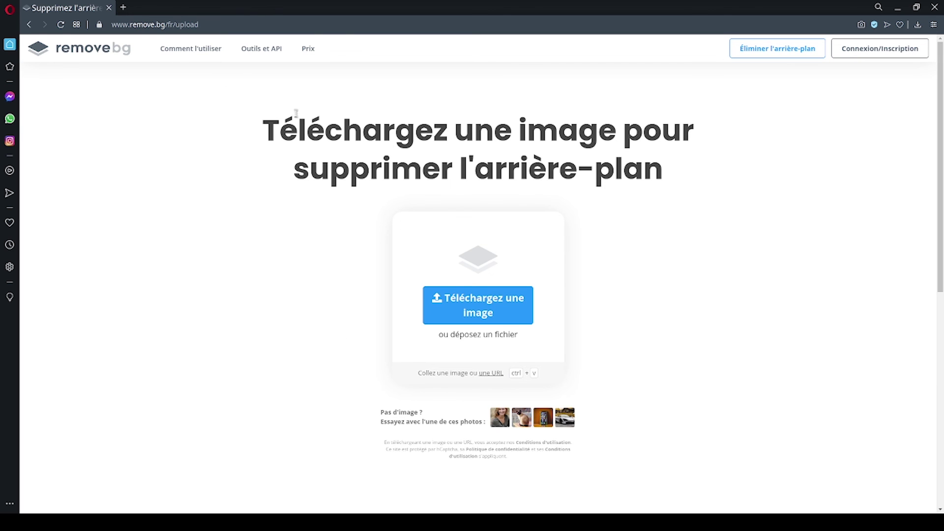
{"action": "scroll", "coordinate": [462, 205], "scroll_direction": "down", "scroll_amount": 10}
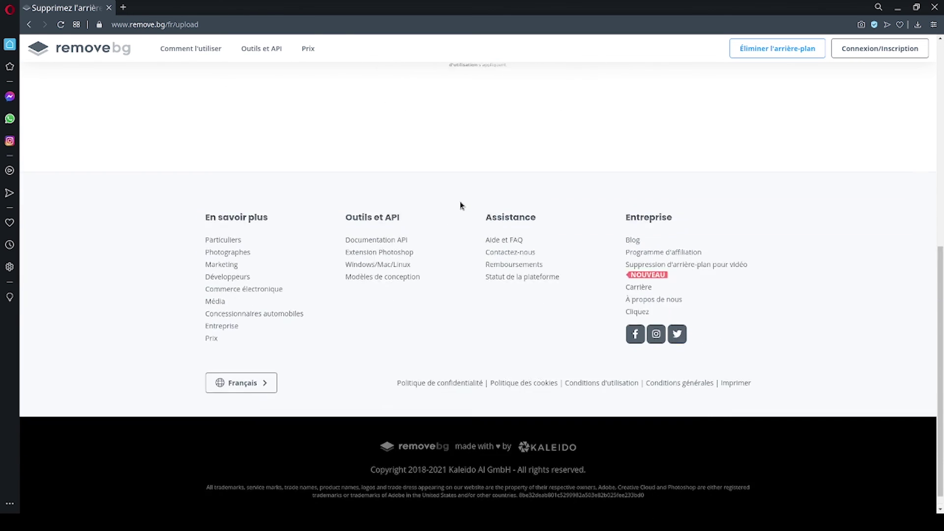
{"action": "scroll", "coordinate": [460, 205], "scroll_direction": "up", "scroll_amount": 10}
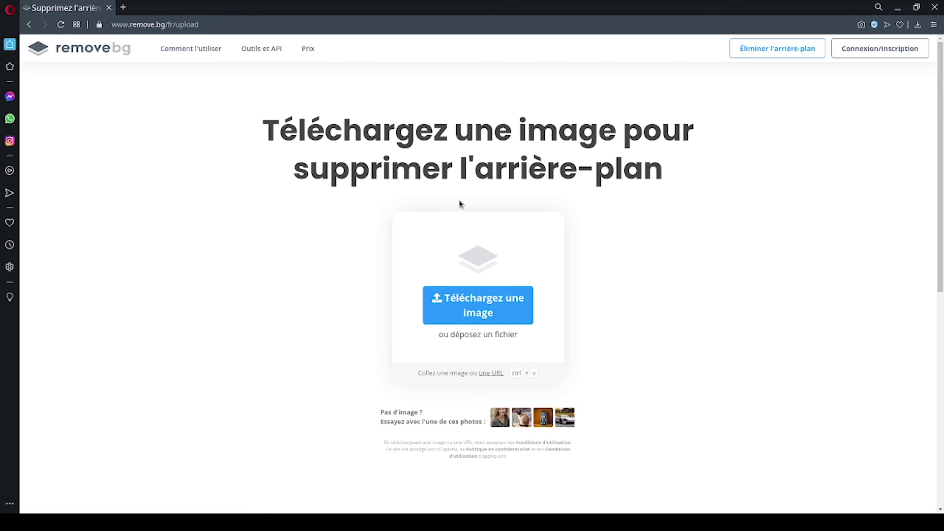